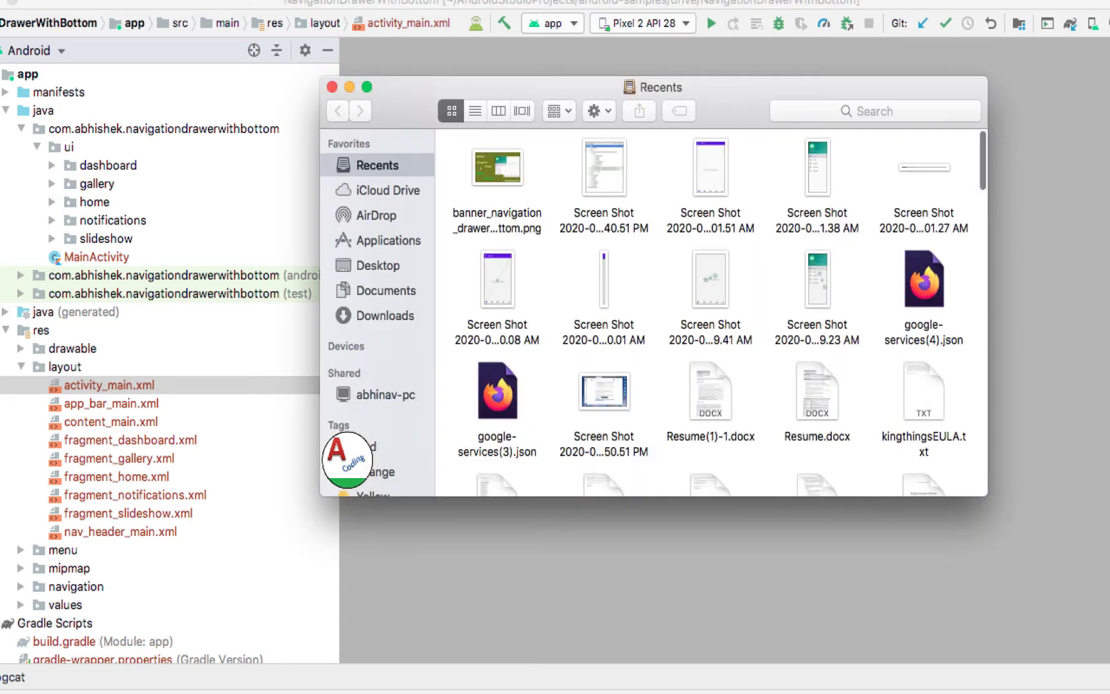
- Open banner_navigation_drawer_bottom.png in Preview, look it over, and close it
double_click(497, 174)
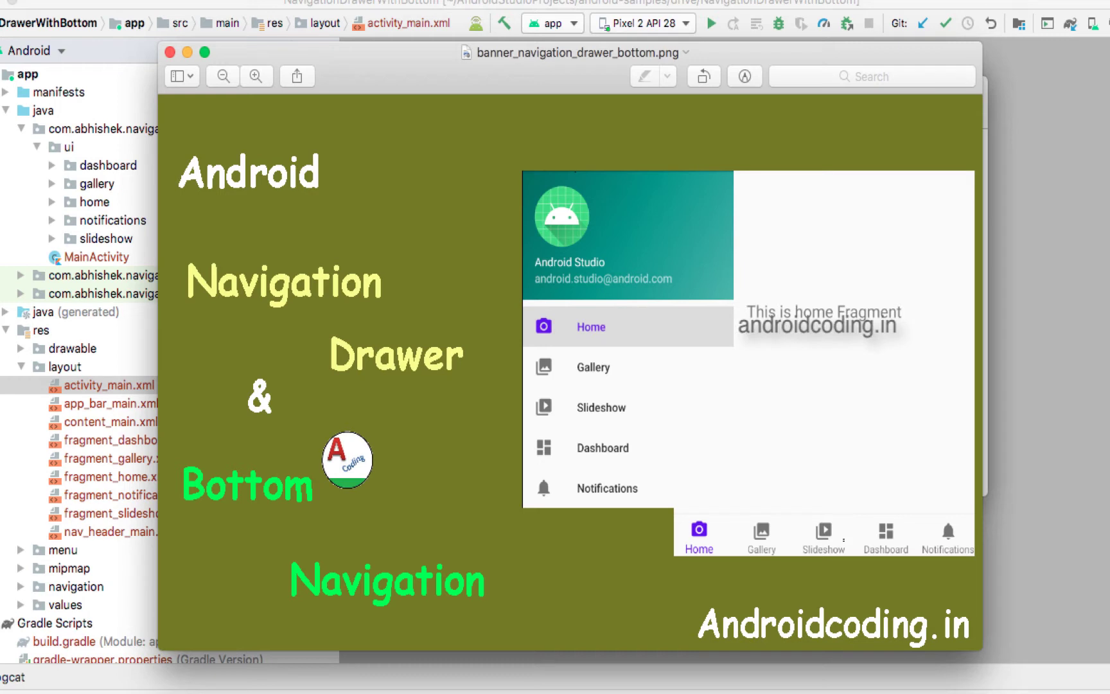
key(super+w)
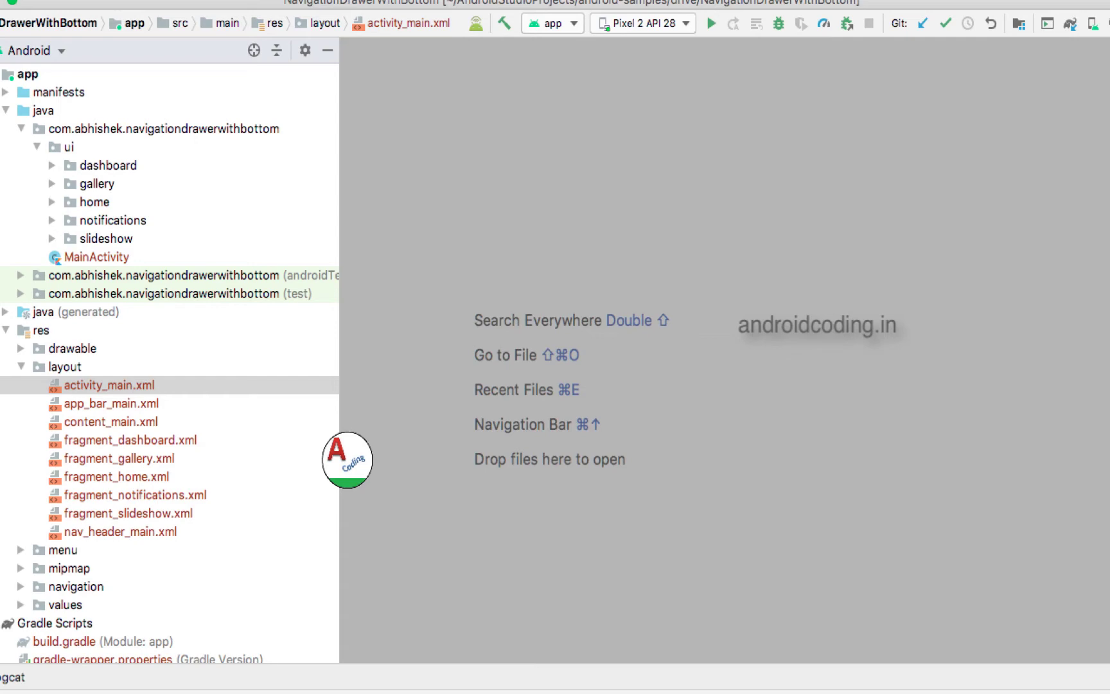
- Open the app_bar_main.xml, activity_main.xml and content_main.xml layout files
double_click(112, 403)
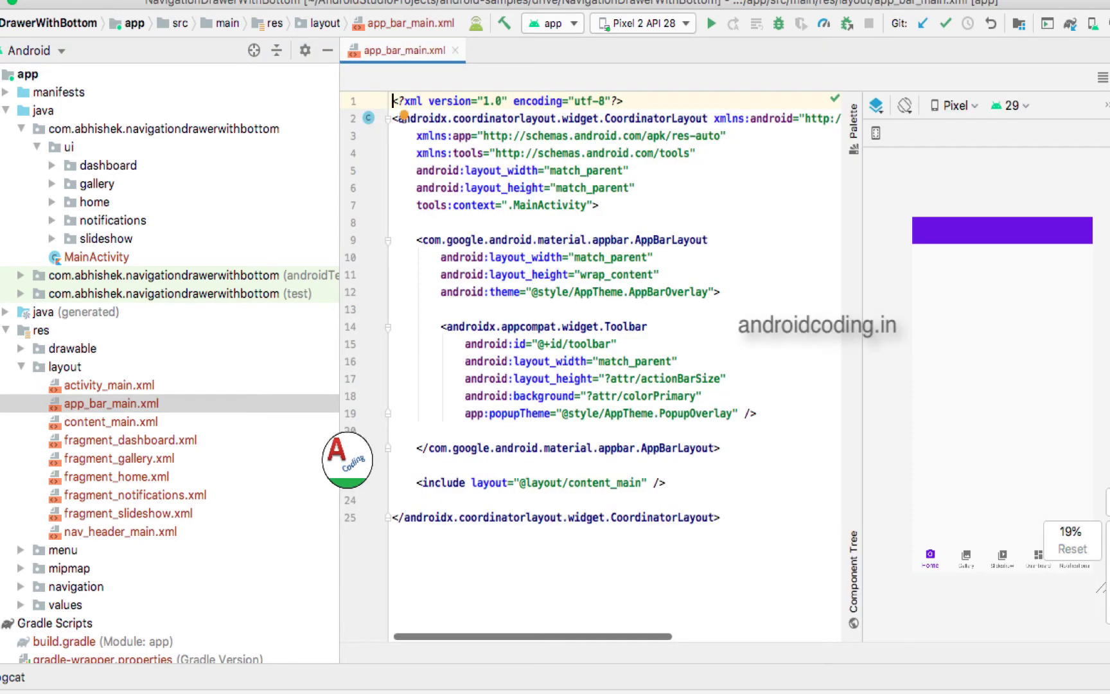
click(109, 386)
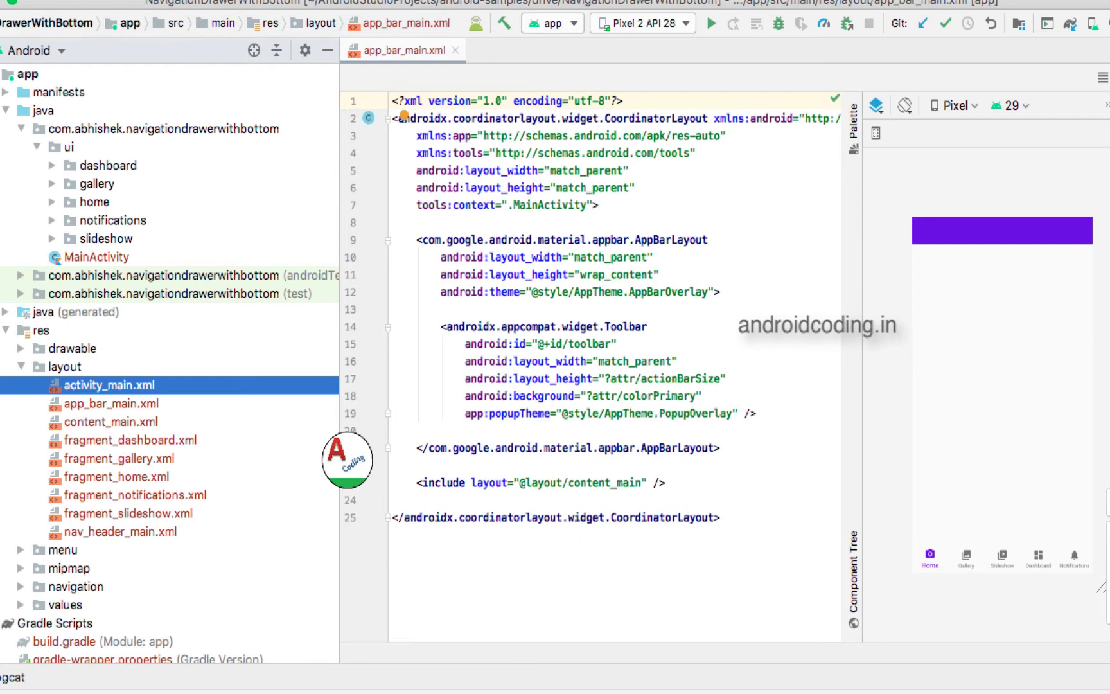
double_click(109, 385)
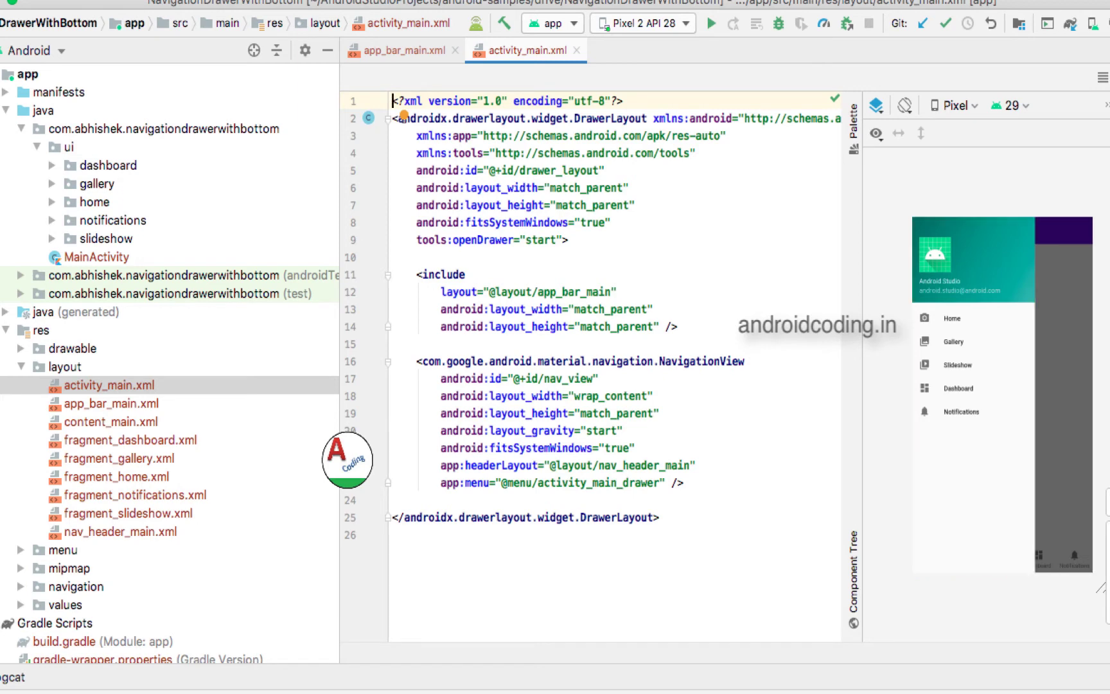
double_click(112, 422)
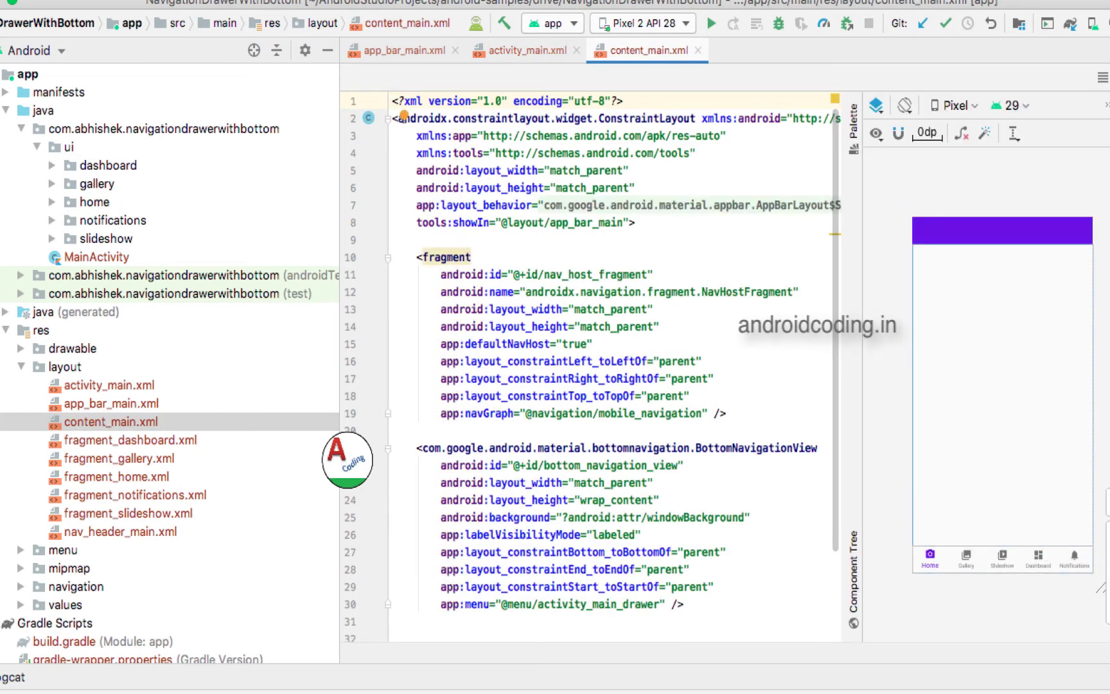
- Inspect content_main's BottomNavigationView and nav host fragment, then go back to activity_main.xml
double_click(755, 447)
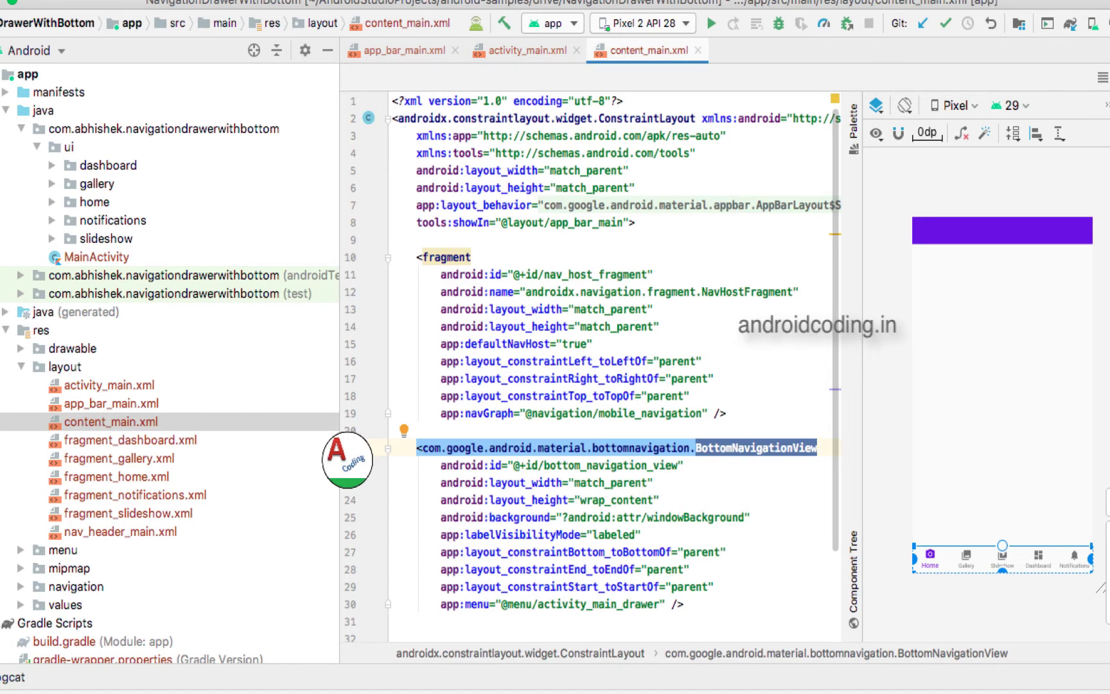
drag(728, 413, 392, 256)
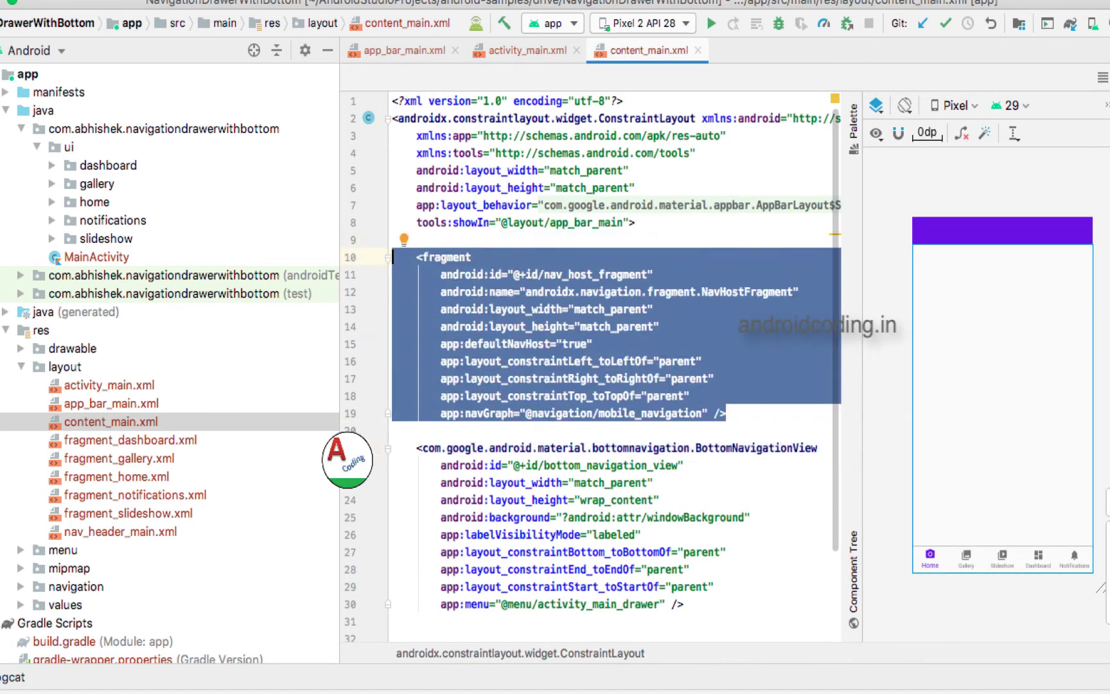
click(417, 257)
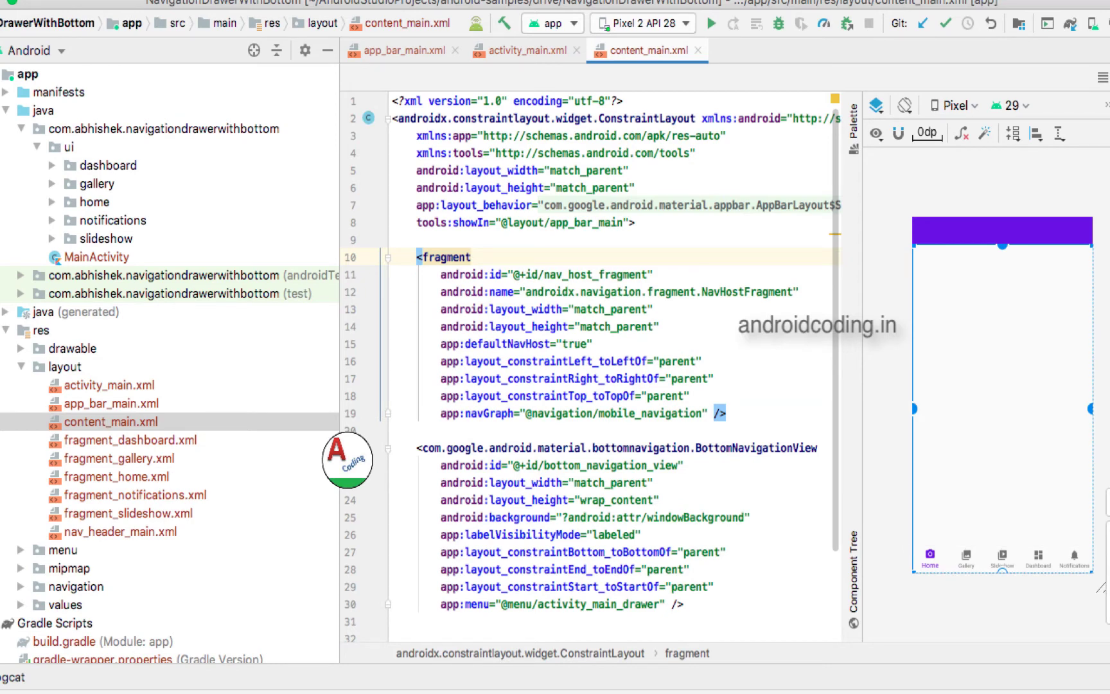
click(525, 51)
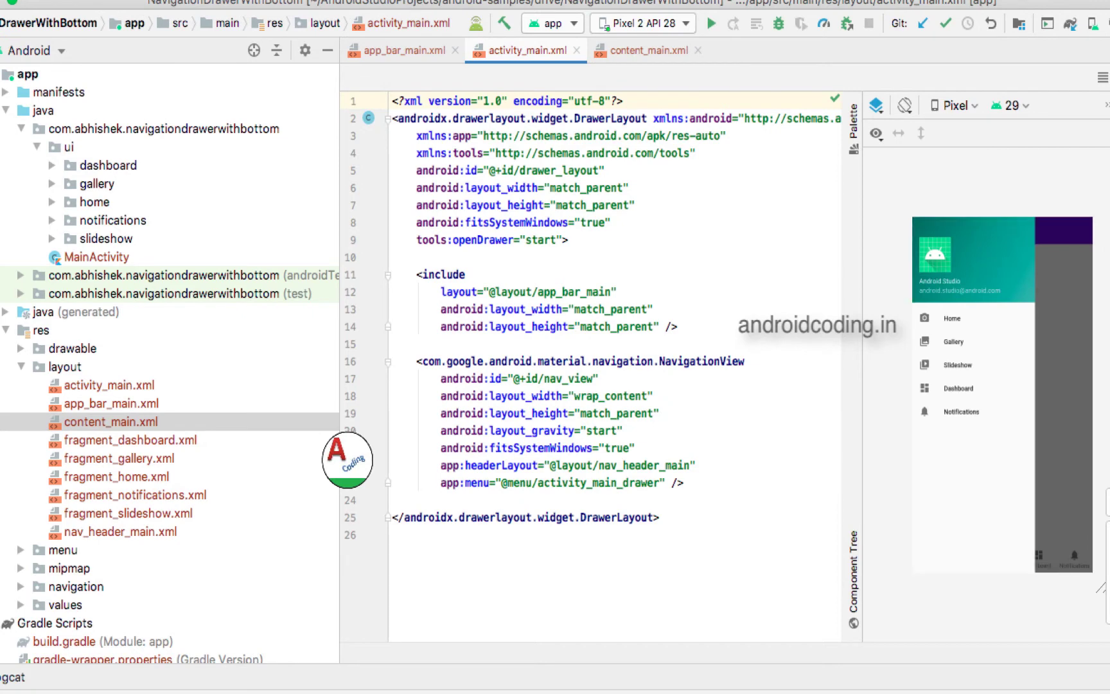
- Review the app bar and toolbar markup in app_bar_main.xml and browse the fragment layouts
click(404, 50)
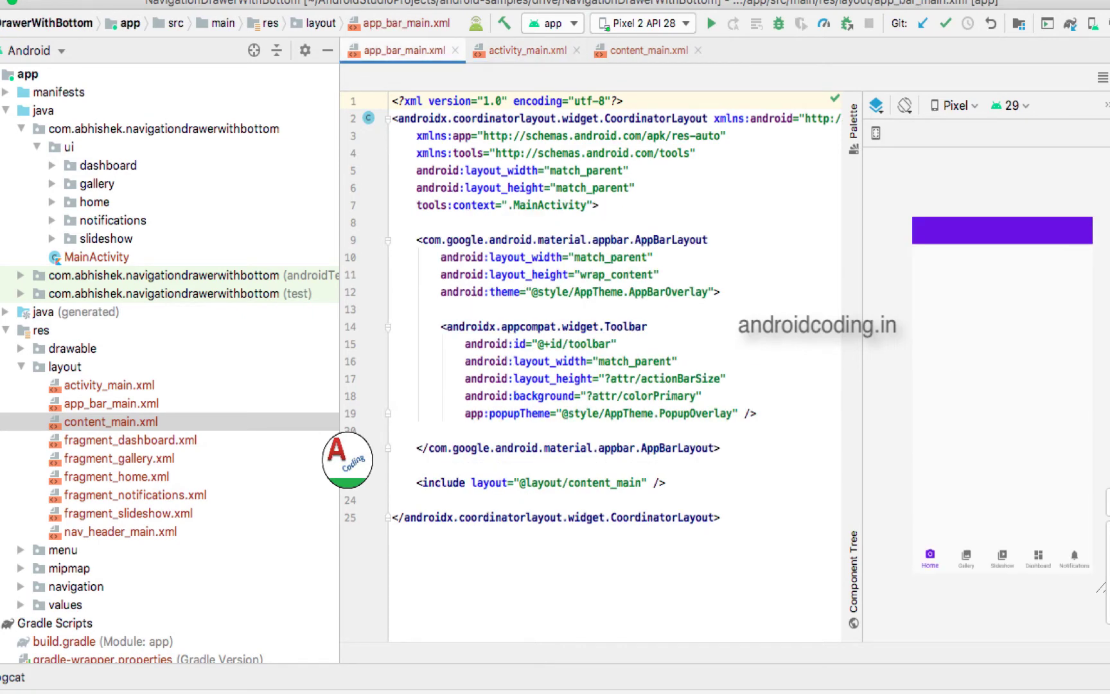
drag(720, 516, 514, 274)
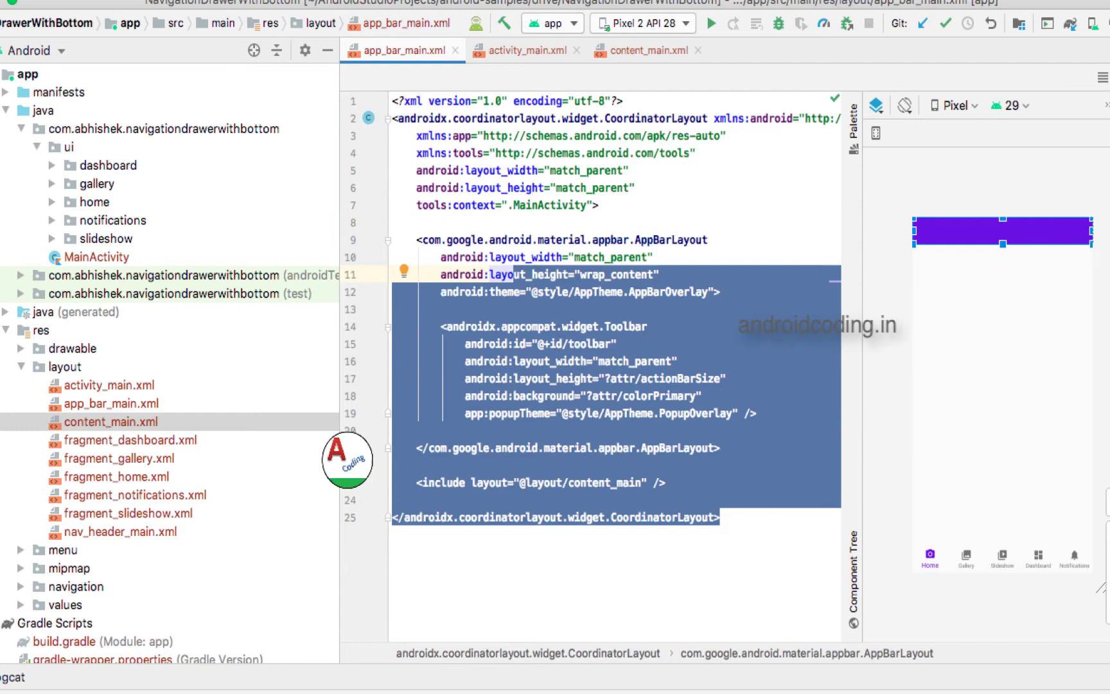
click(726, 377)
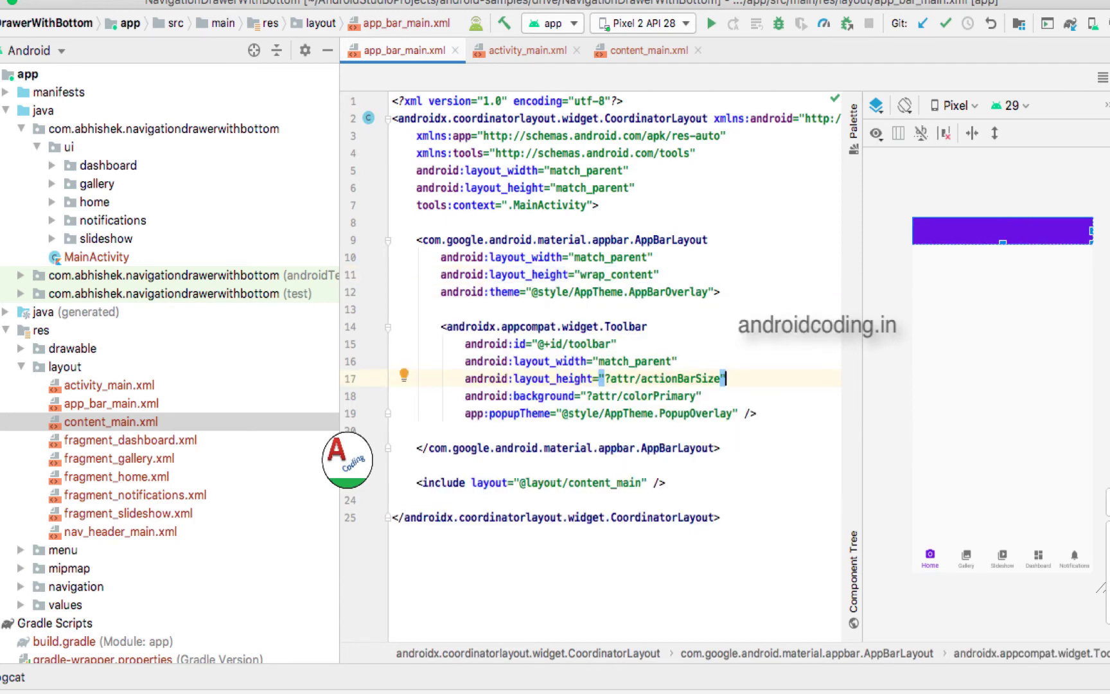
click(131, 439)
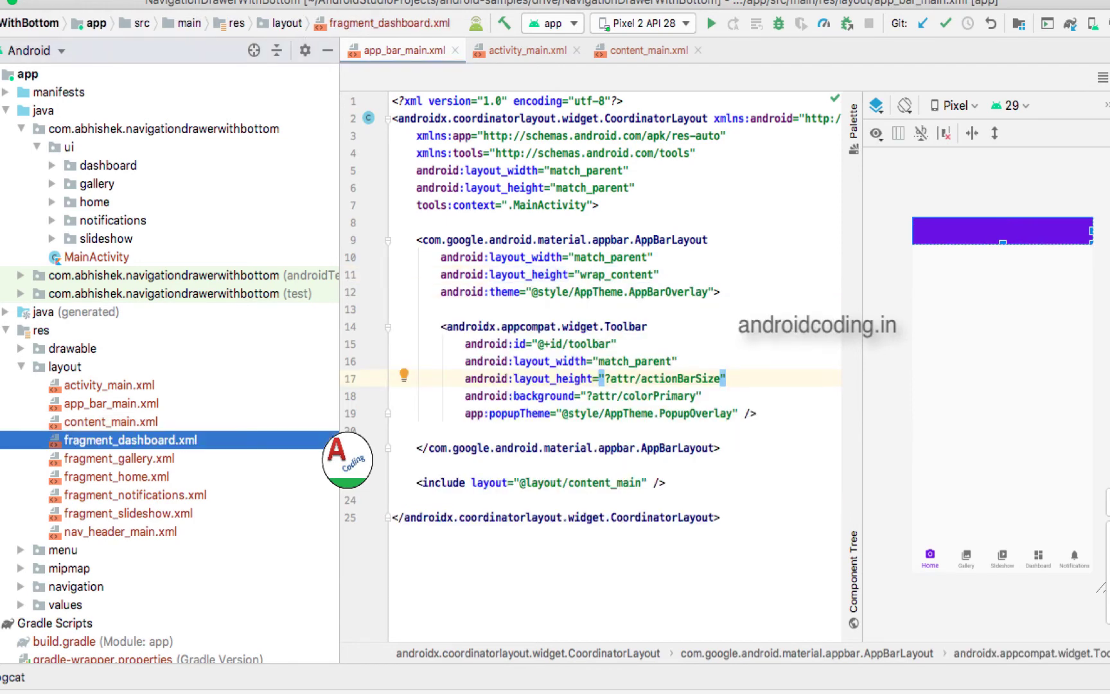
key(Down)
key(Down)
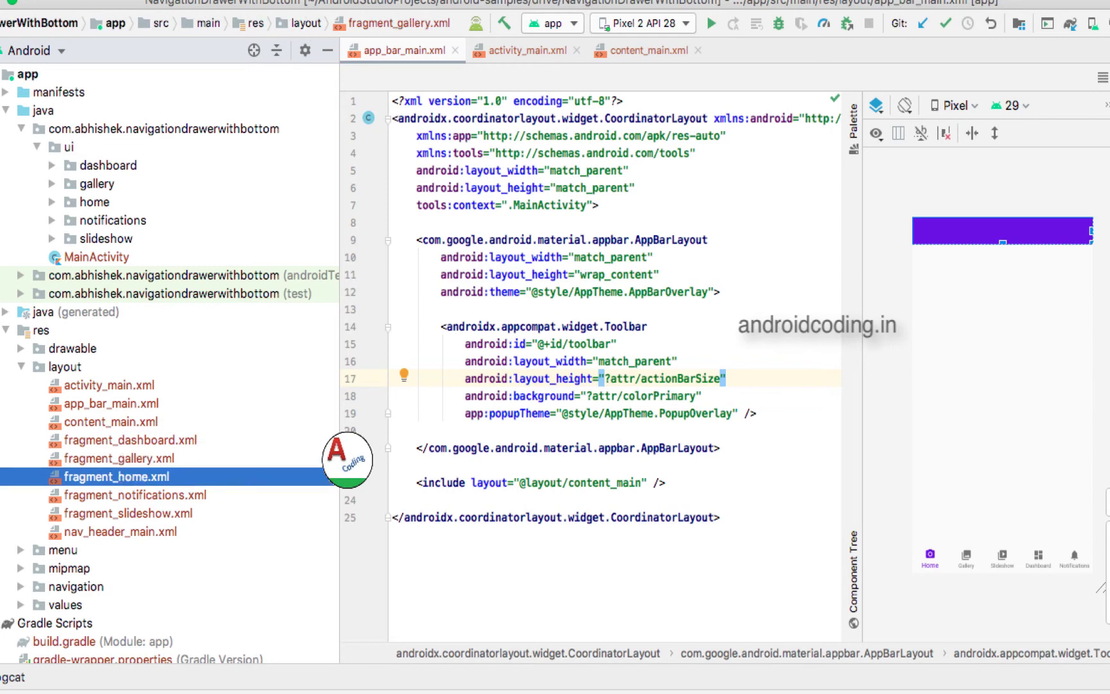
- Open mobile_navigation.xml from res/navigation and activity_main_drawer.xml from res/menu
click(21, 586)
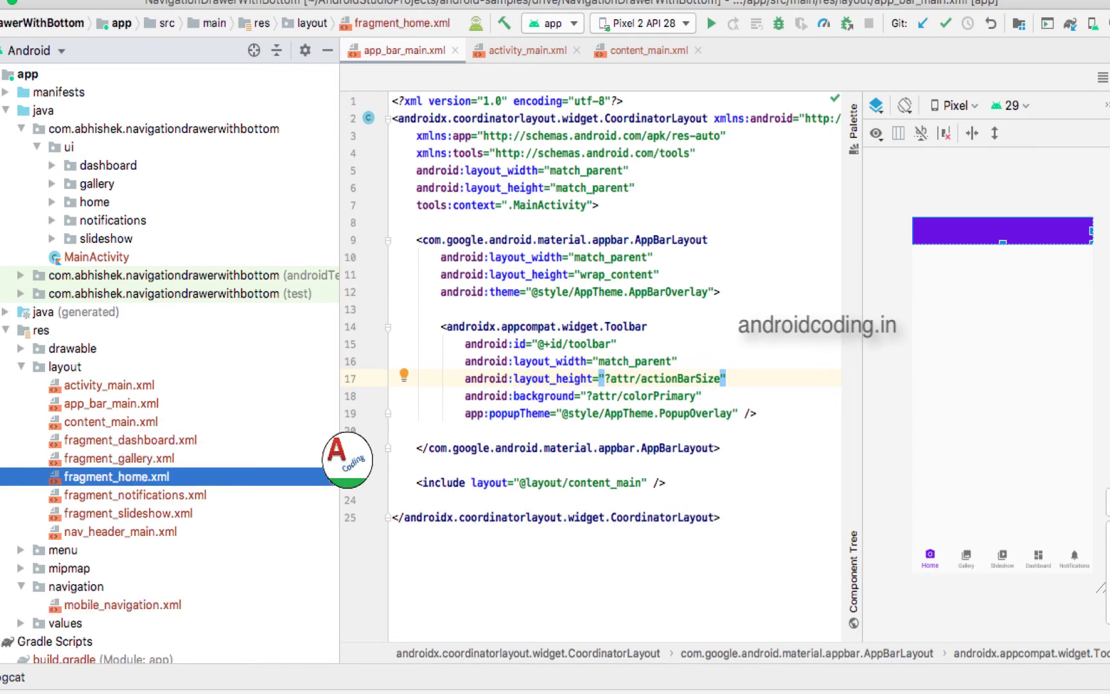
scroll(165, 346, down, 3)
double_click(122, 551)
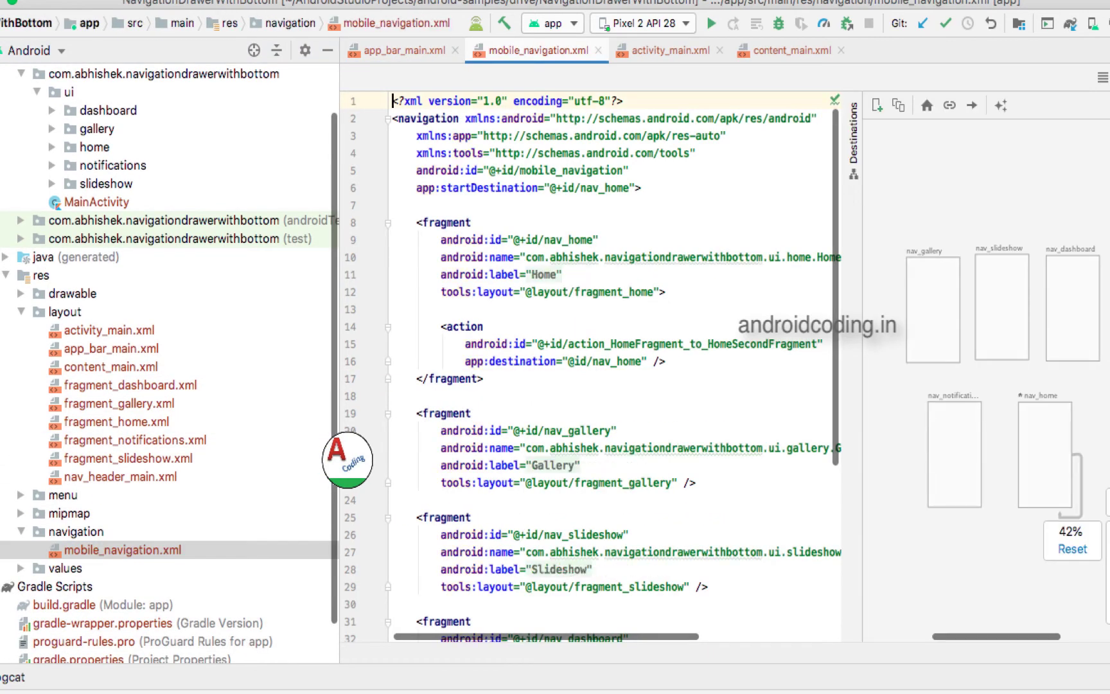
scroll(590, 347, down, 5)
scroll(590, 347, left, 2)
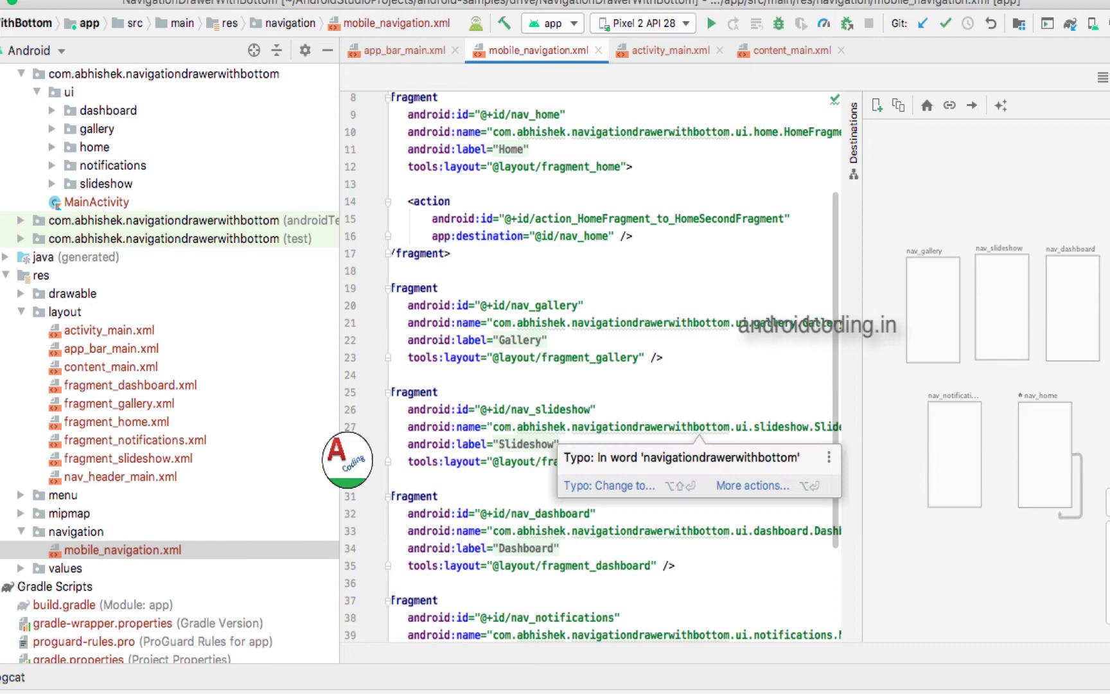
scroll(607, 390, down, 4)
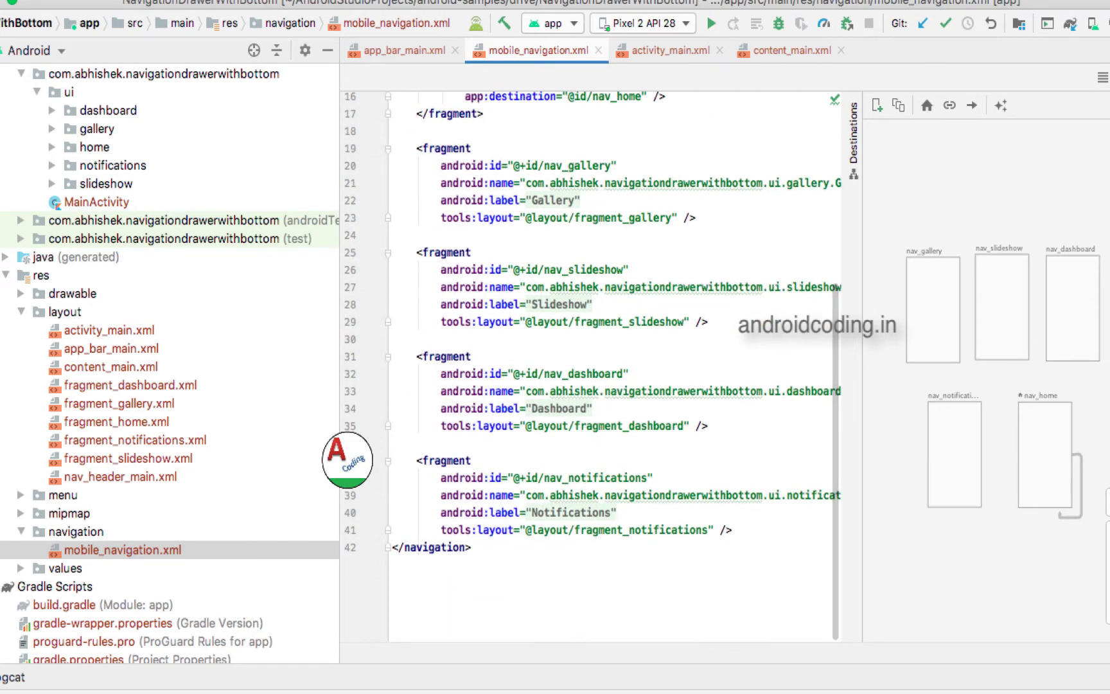
scroll(174, 347, up, 1)
click(20, 526)
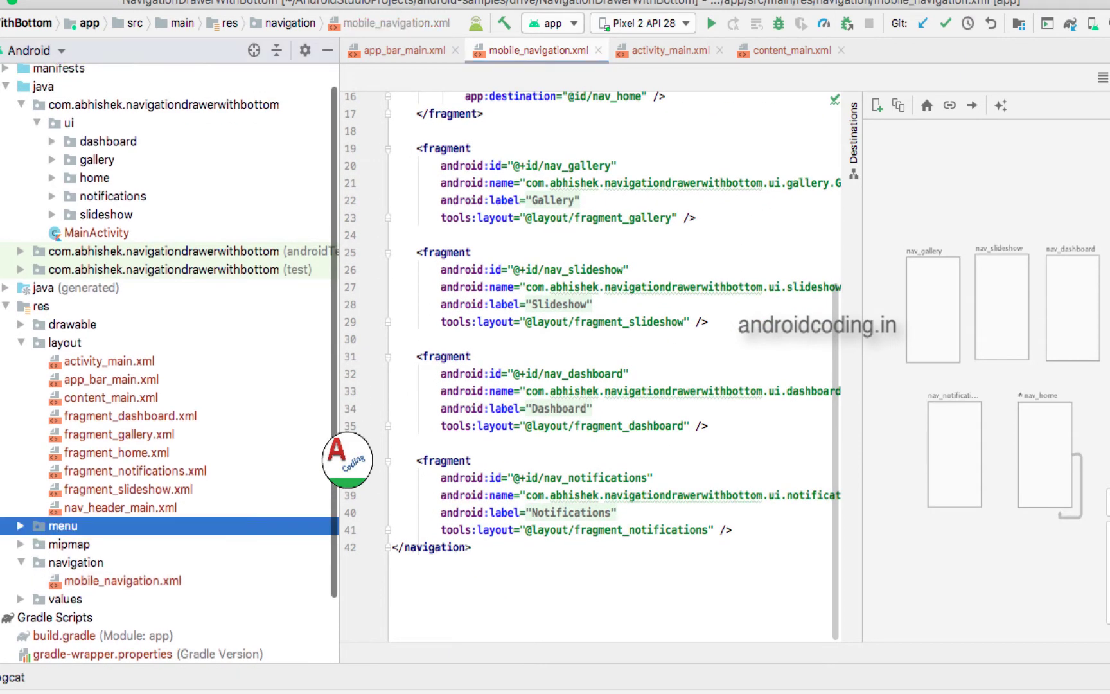
double_click(130, 544)
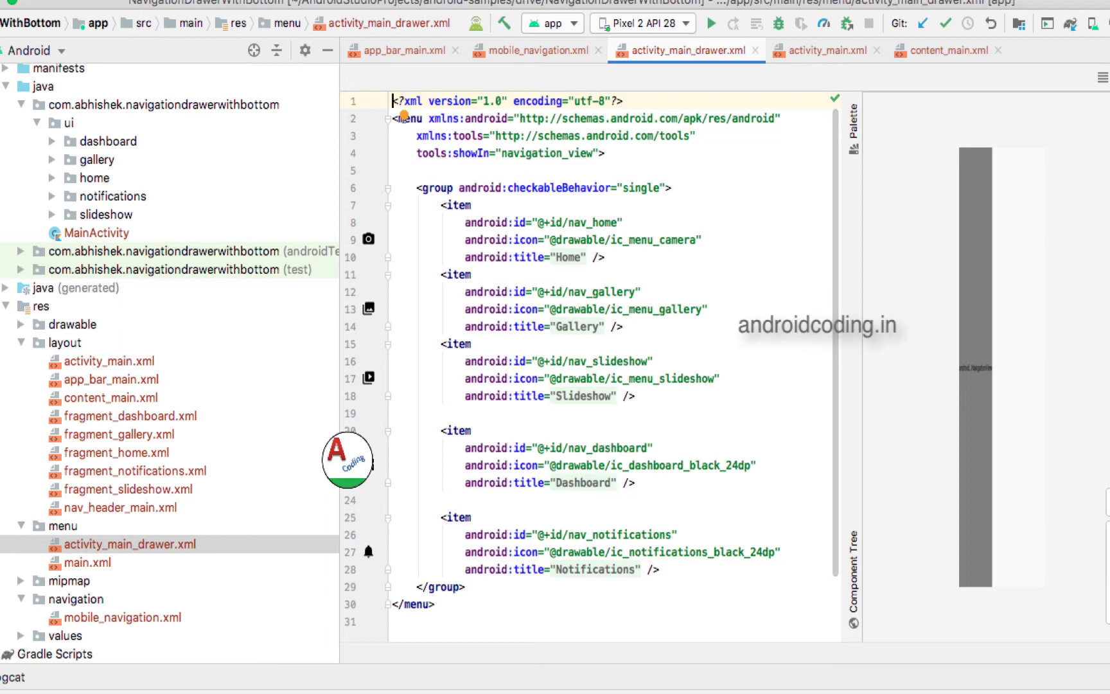
- Open MainActivity.kt and step through its drawerLayout and navView declarations
double_click(105, 214)
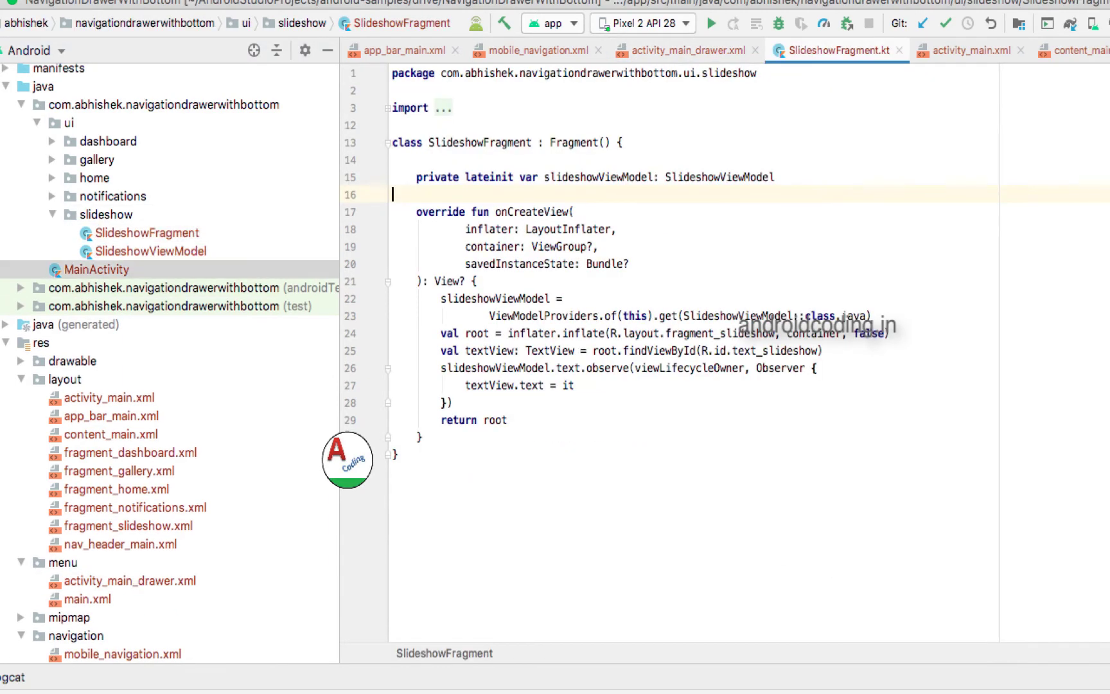
double_click(97, 269)
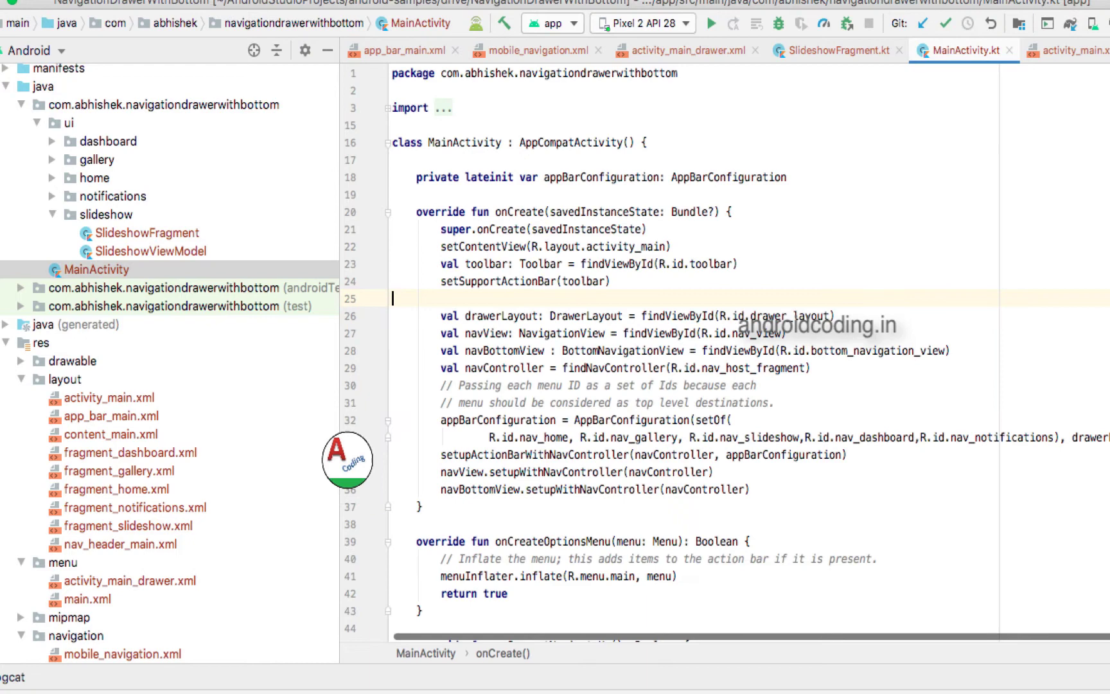
scroll(694, 347, down, 3)
scroll(694, 347, down, 2)
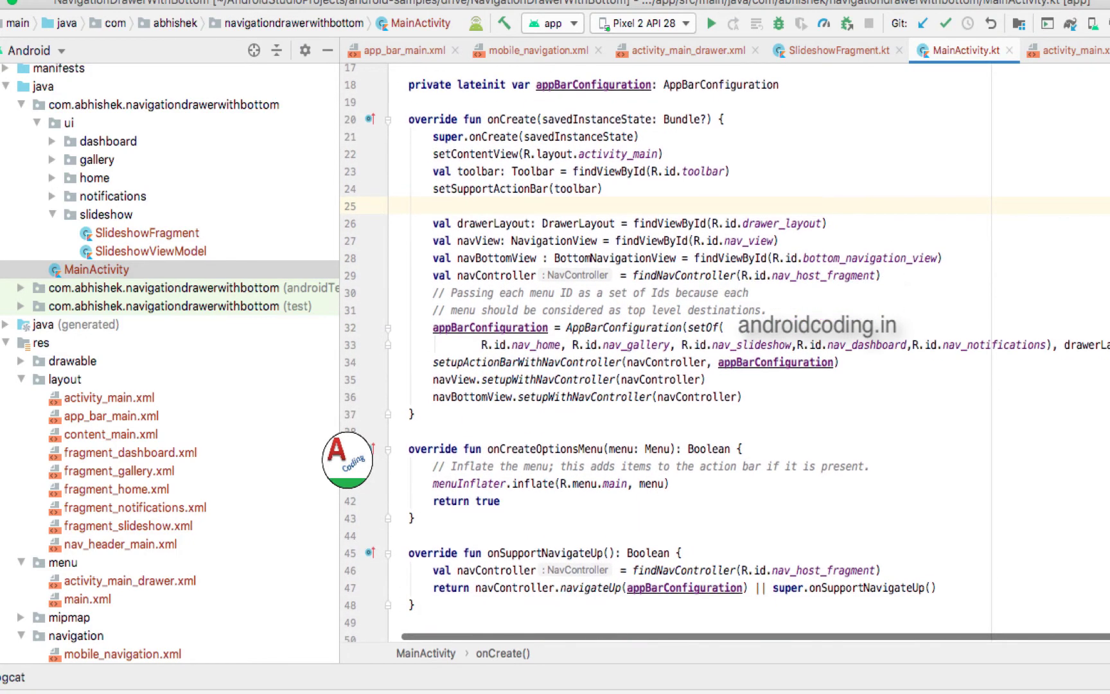
key(Down)
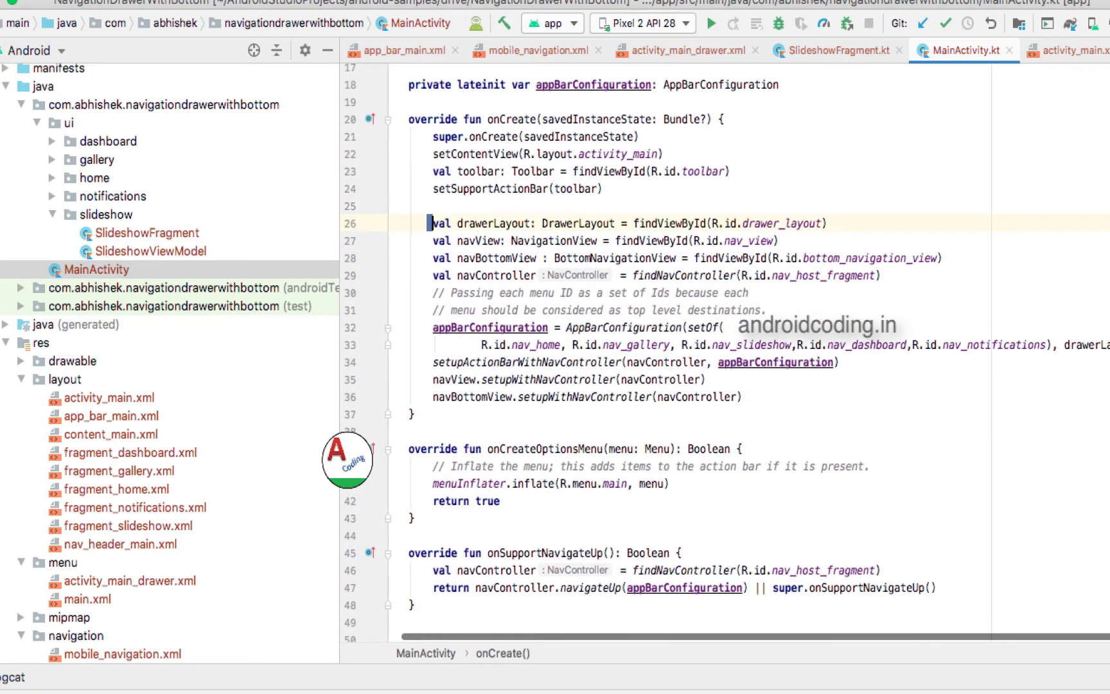
key(Down)
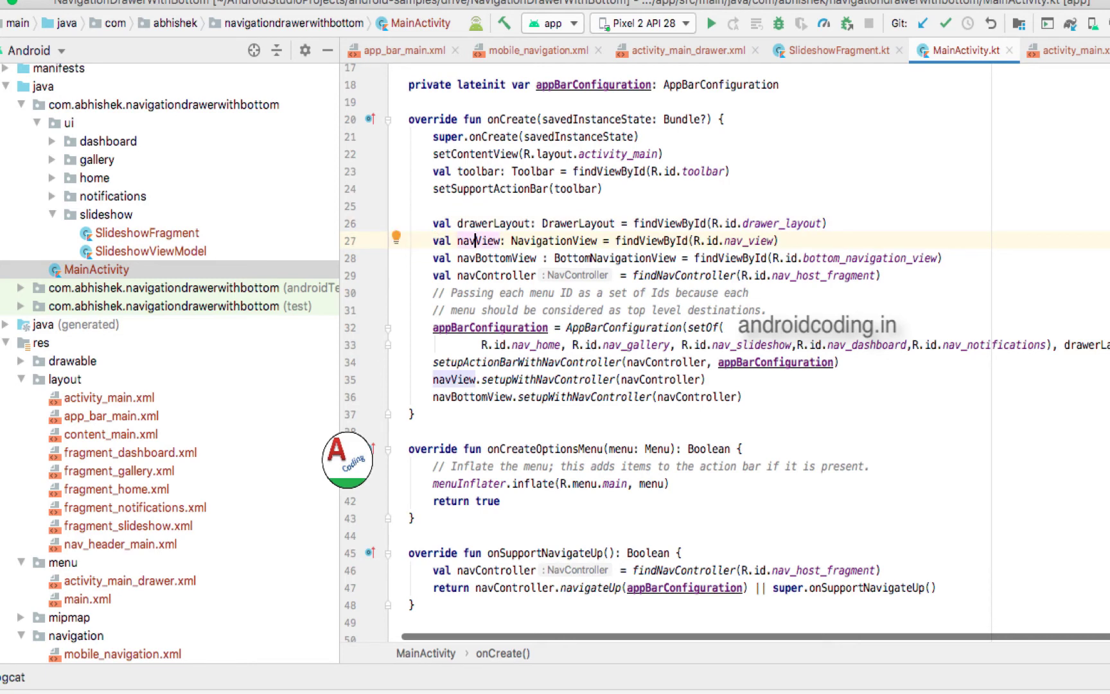
key(Up)
key(ctrl+Right)
key(ctrl+Right)
key(ctrl+Right)
key(Down)
key(End)
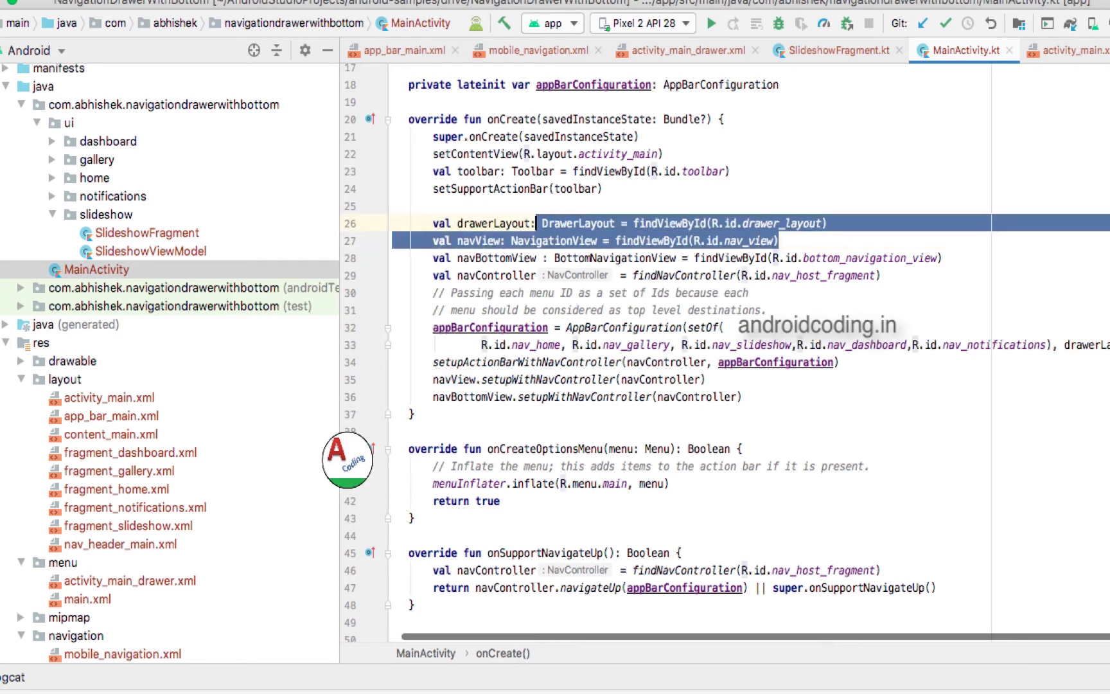
key(shift+Home)
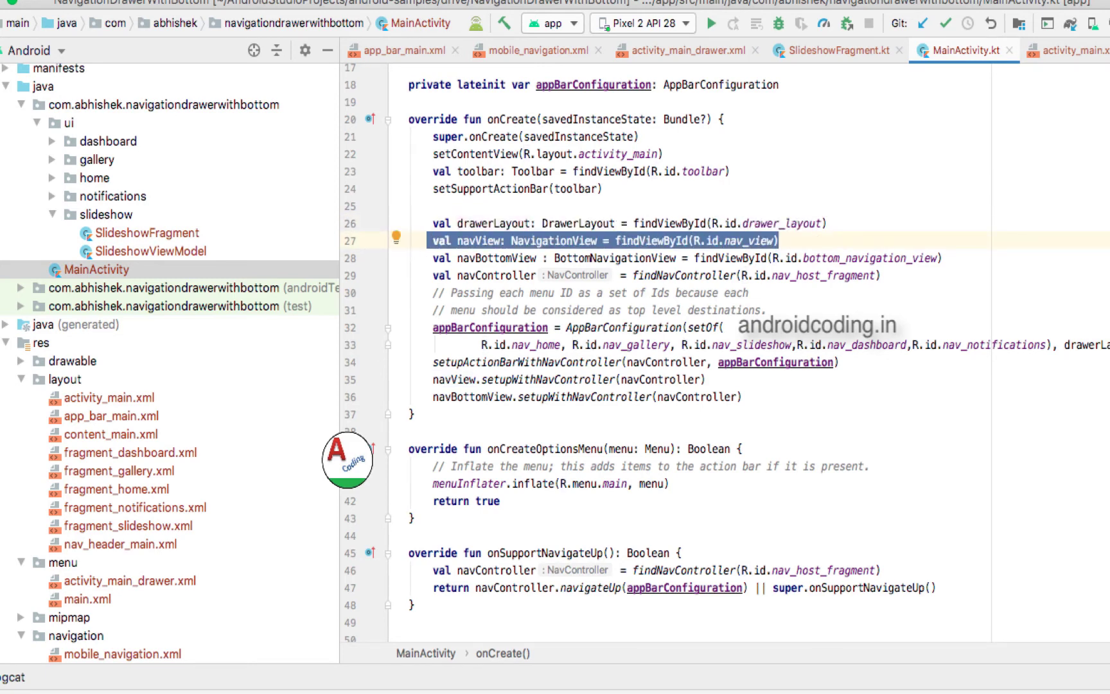
- Examine the navBottomView declaration, the navController usages and the nav_host_fragment id
key(Down)
key(shift+ctrl+Right)
key(shift+ctrl+Right)
key(shift+ctrl+Right)
key(shift+ctrl+Right)
key(shift+ctrl+Right)
key(shift+Down)
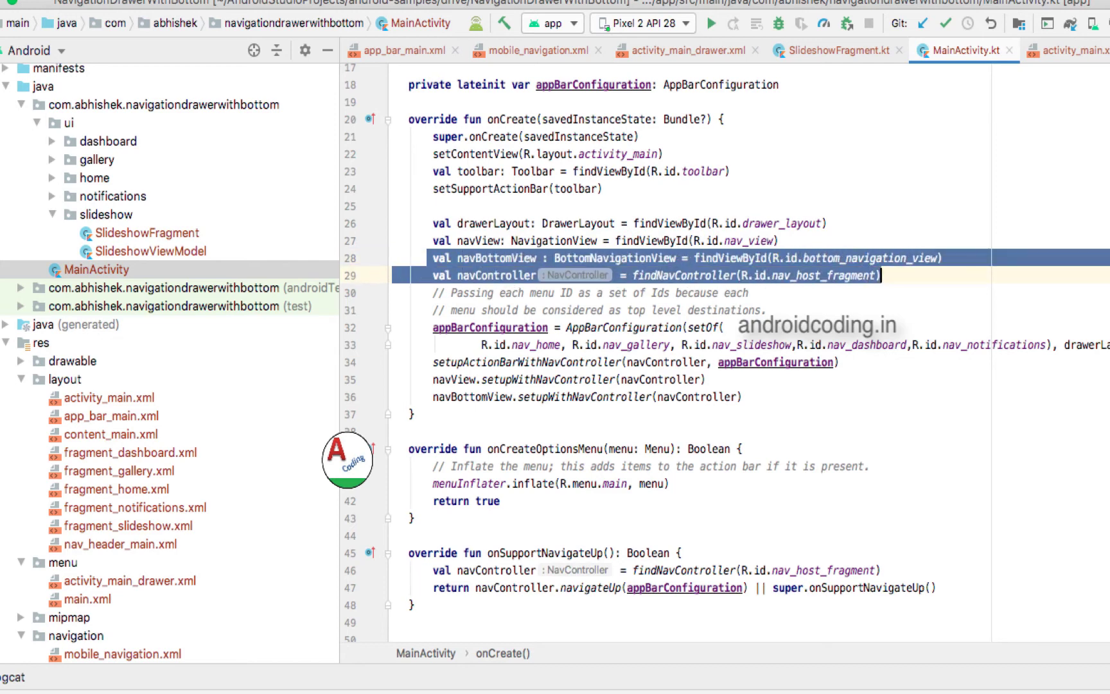
key(shift+Up)
key(shift+ctrl+Right)
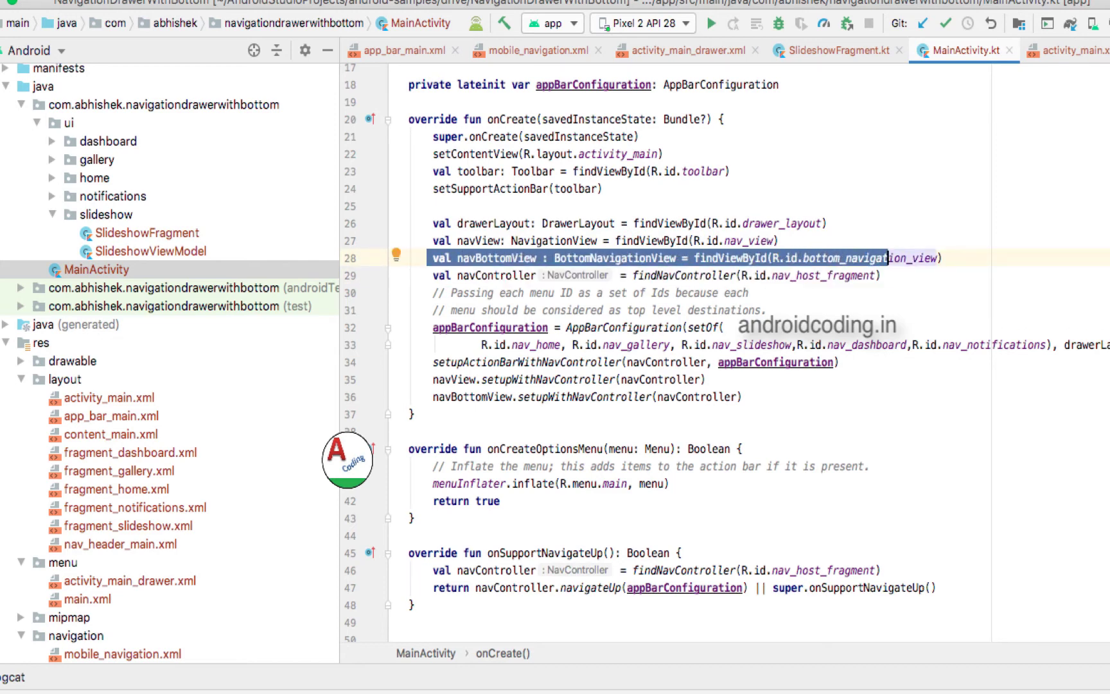
click(778, 224)
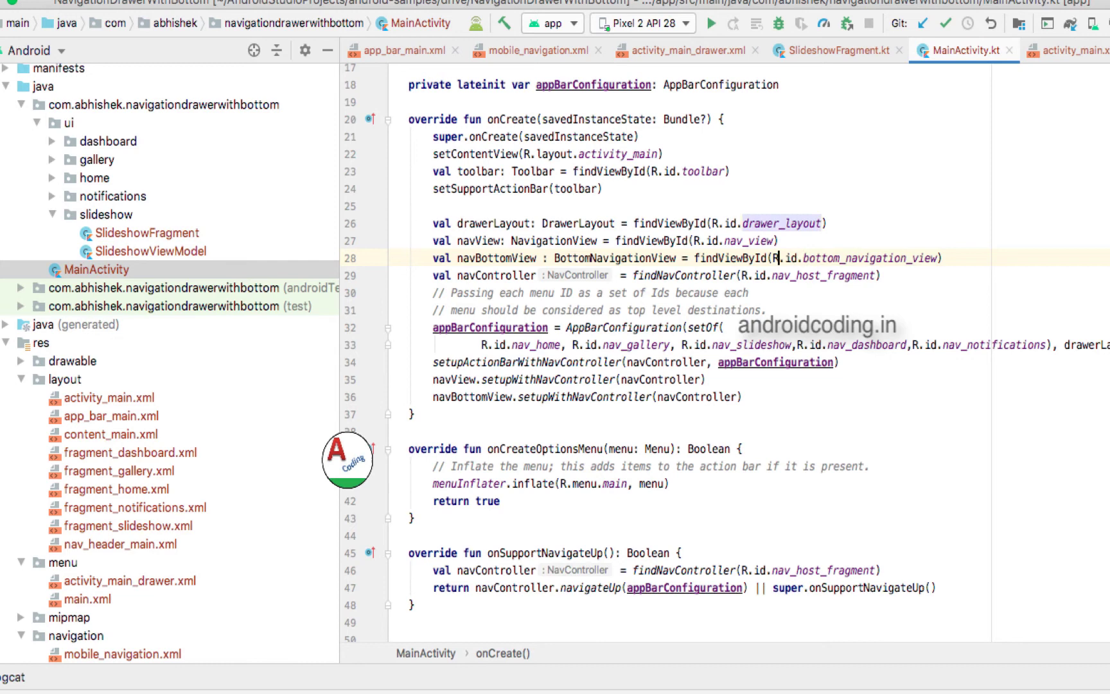
key(Down)
key(Down)
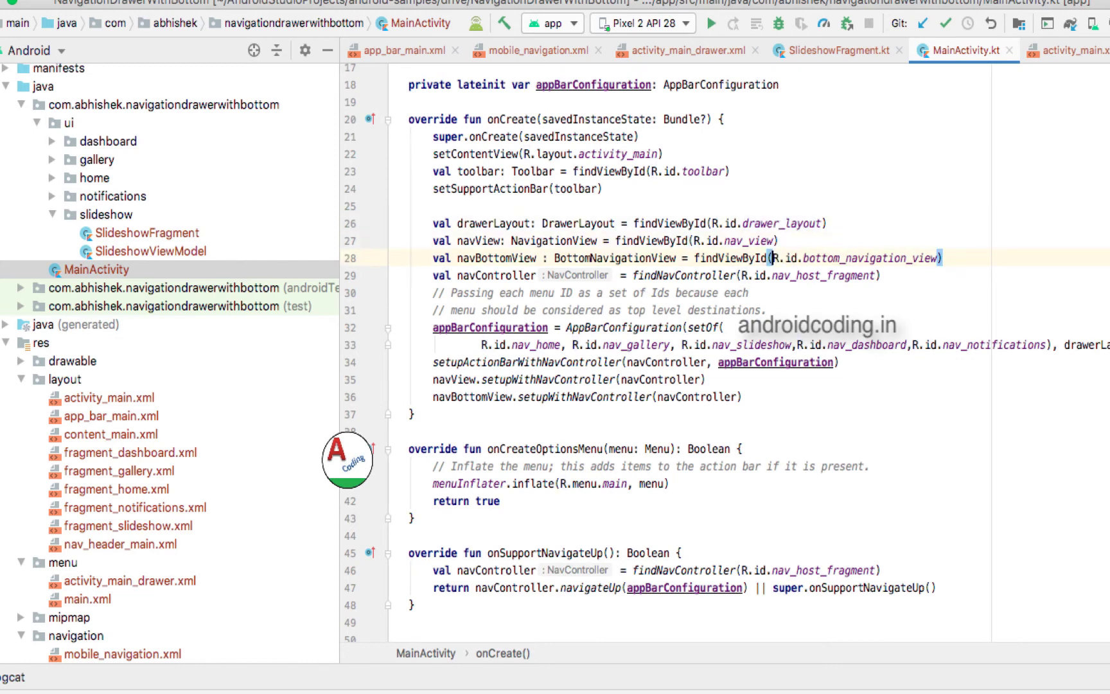
double_click(496, 275)
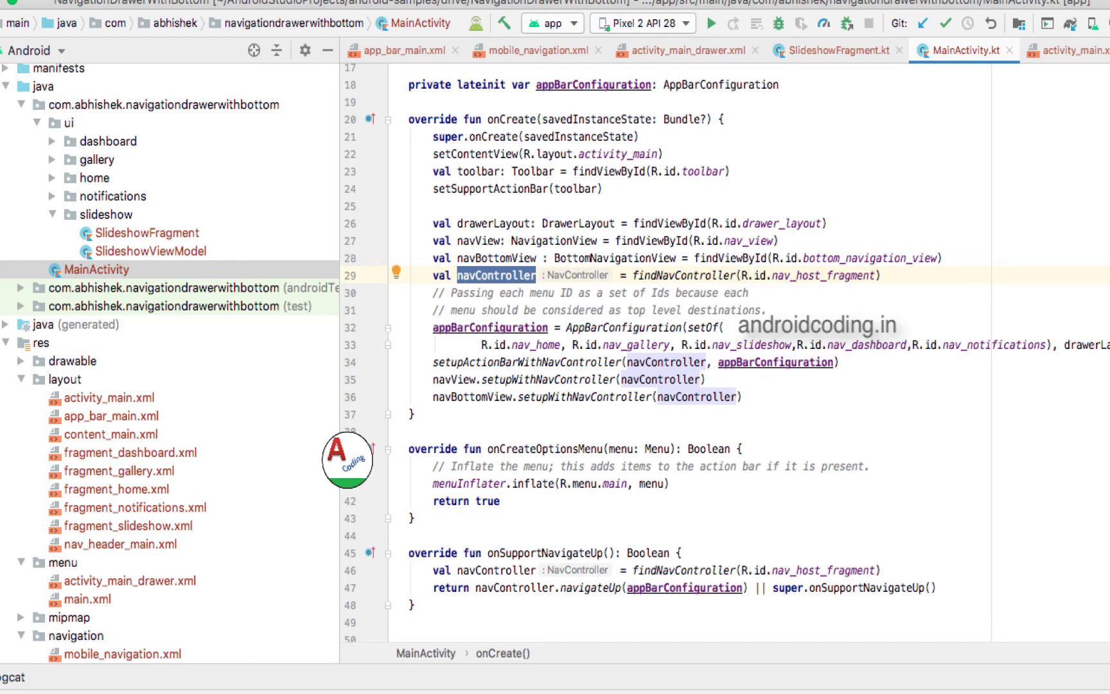
click(816, 275)
double_click(815, 275)
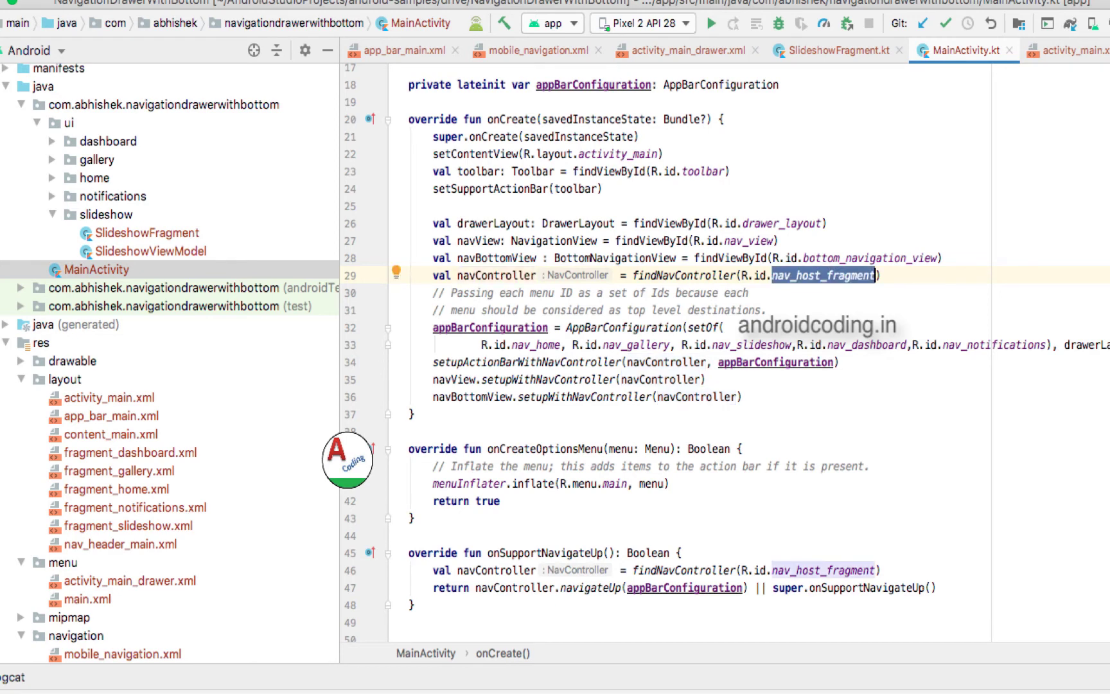
- Flip through the activity_main_drawer.xml and app_bar_main.xml tabs and find app_bar_main.xml in the project tree
click(688, 50)
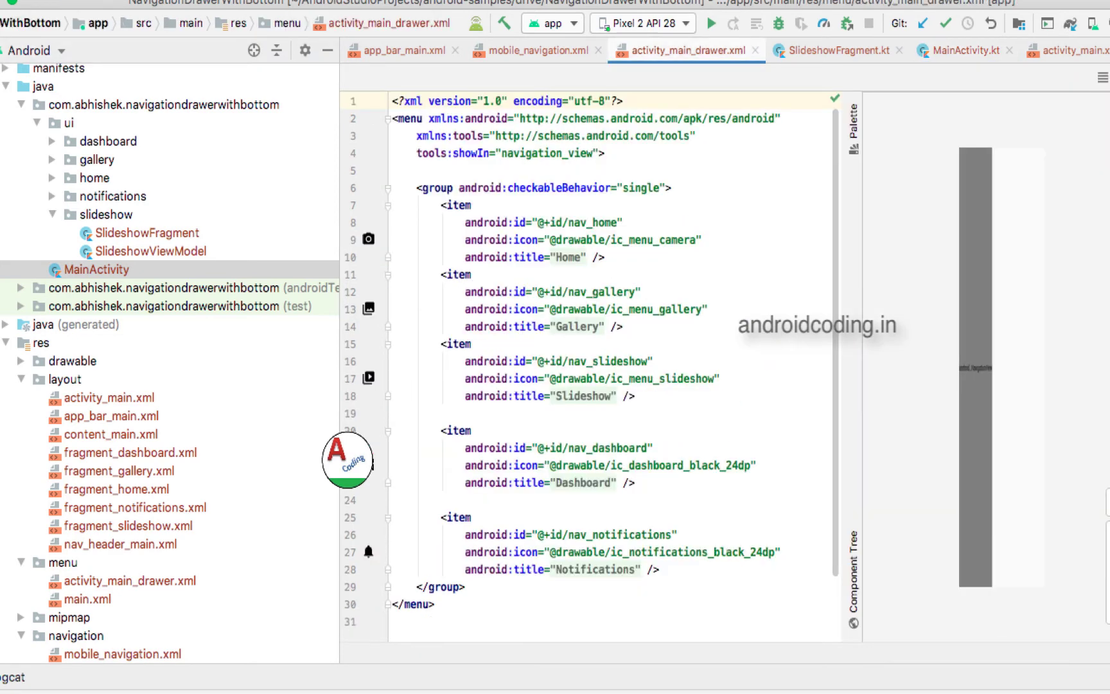
click(538, 50)
click(405, 50)
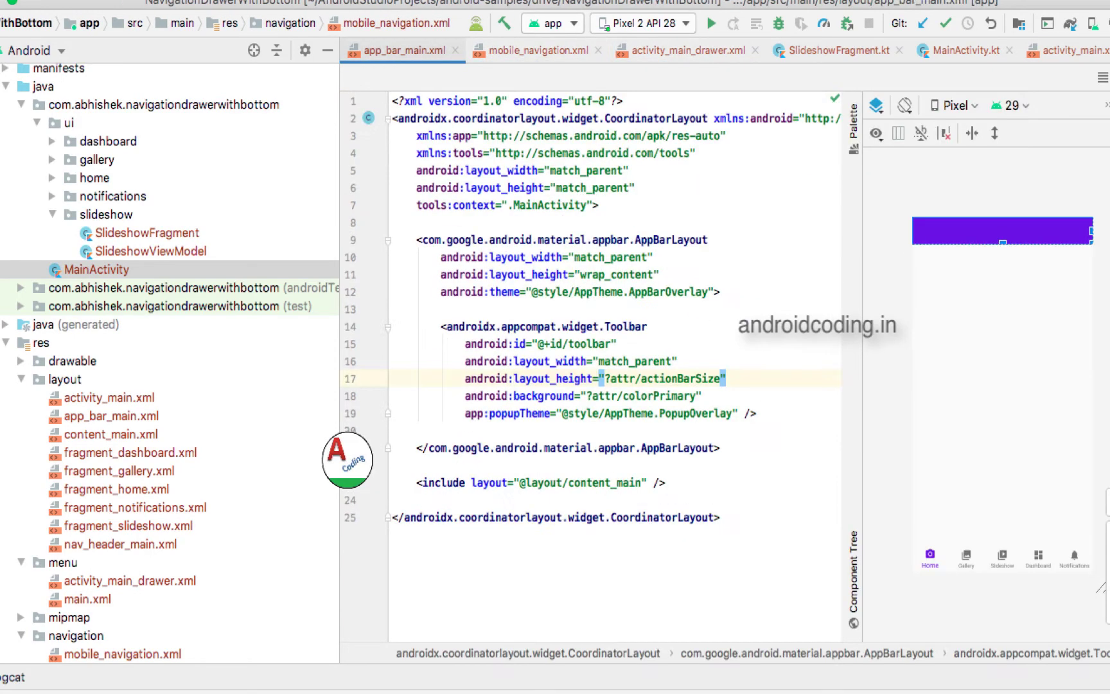
click(112, 416)
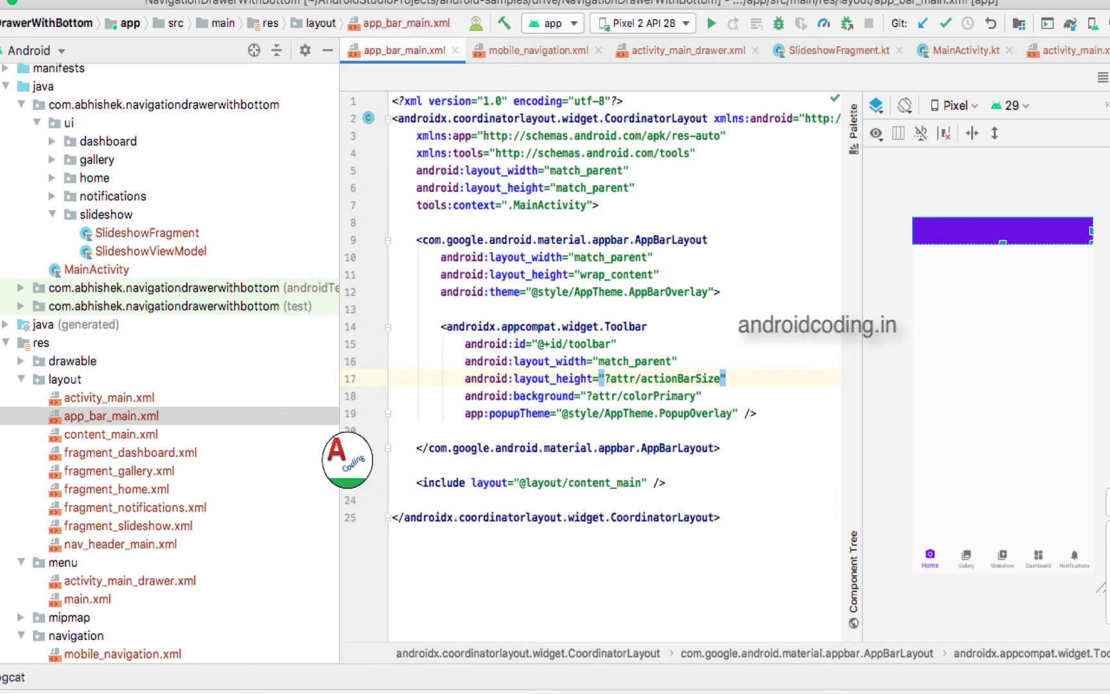
- Highlight content_main.xml's nav_host_fragment block, then return to MainActivity.kt
double_click(110, 434)
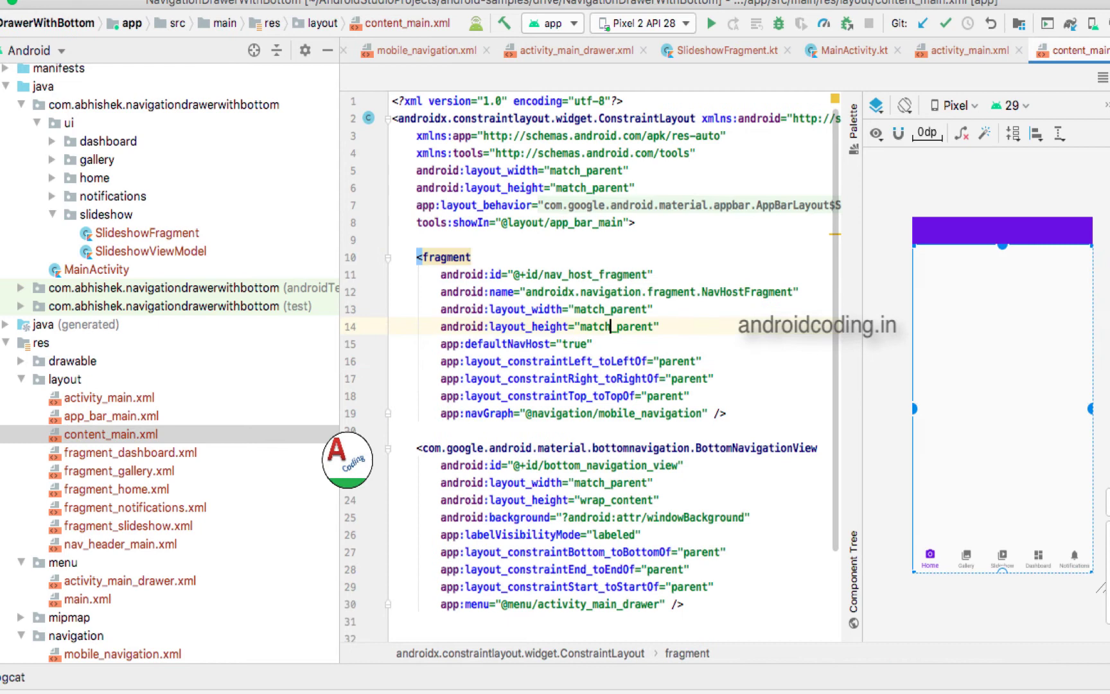
double_click(615, 326)
drag(416, 257, 726, 414)
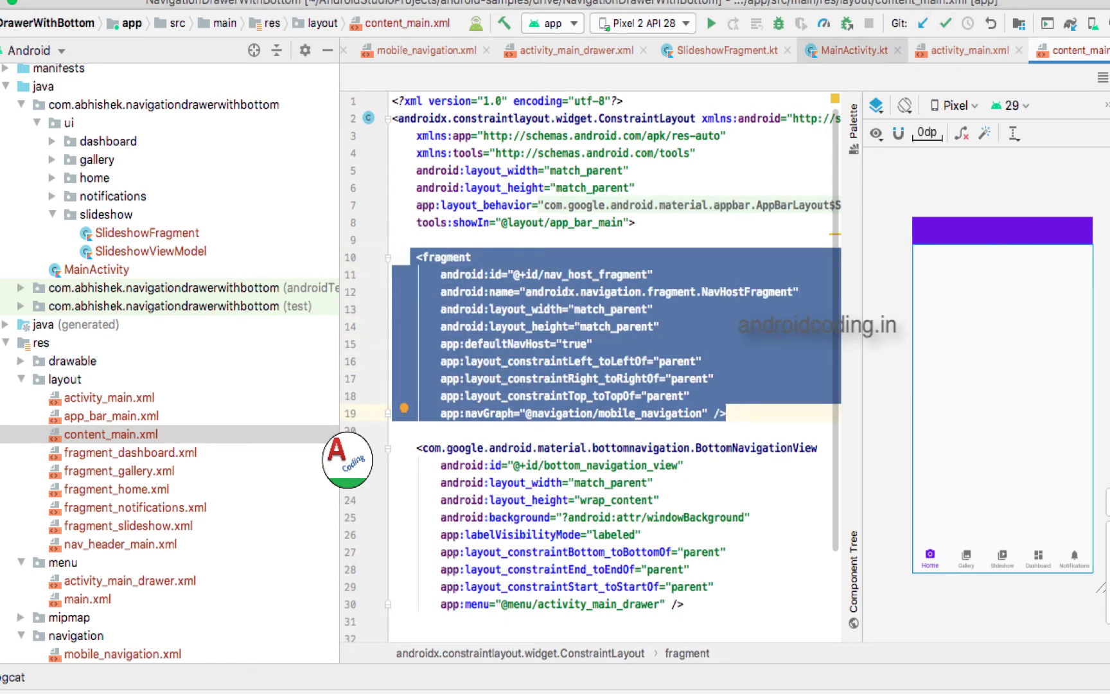
click(854, 49)
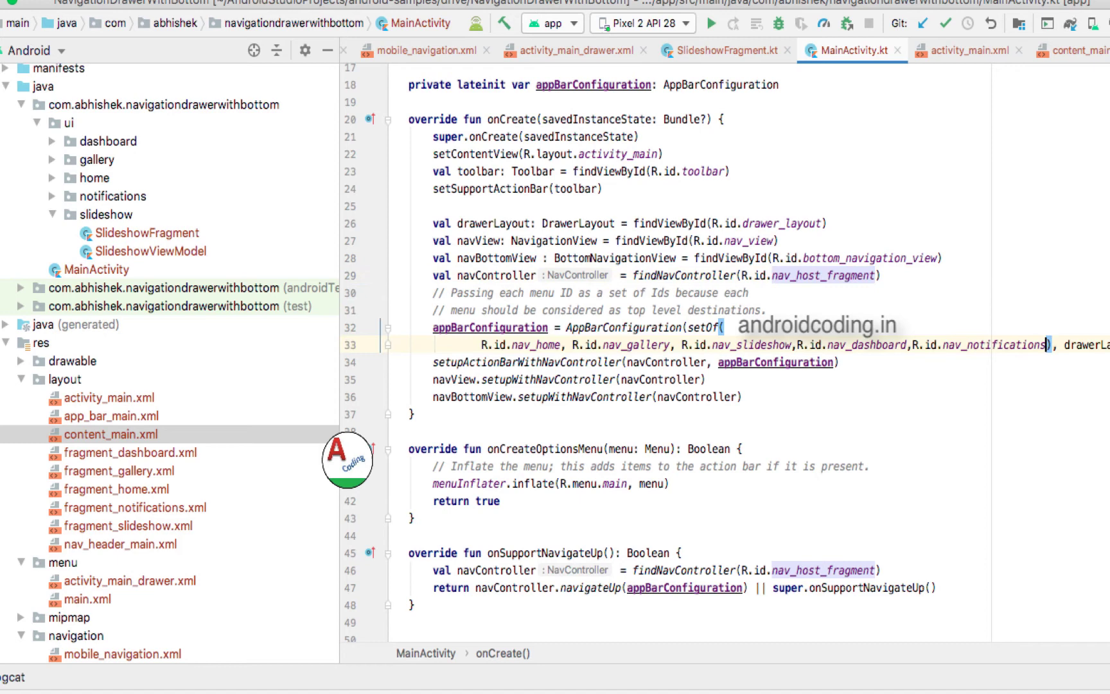
- Highlight the top-level destination set, run the app with Shift+F10, and review setupActionBarWithNavController
drag(1048, 345, 725, 327)
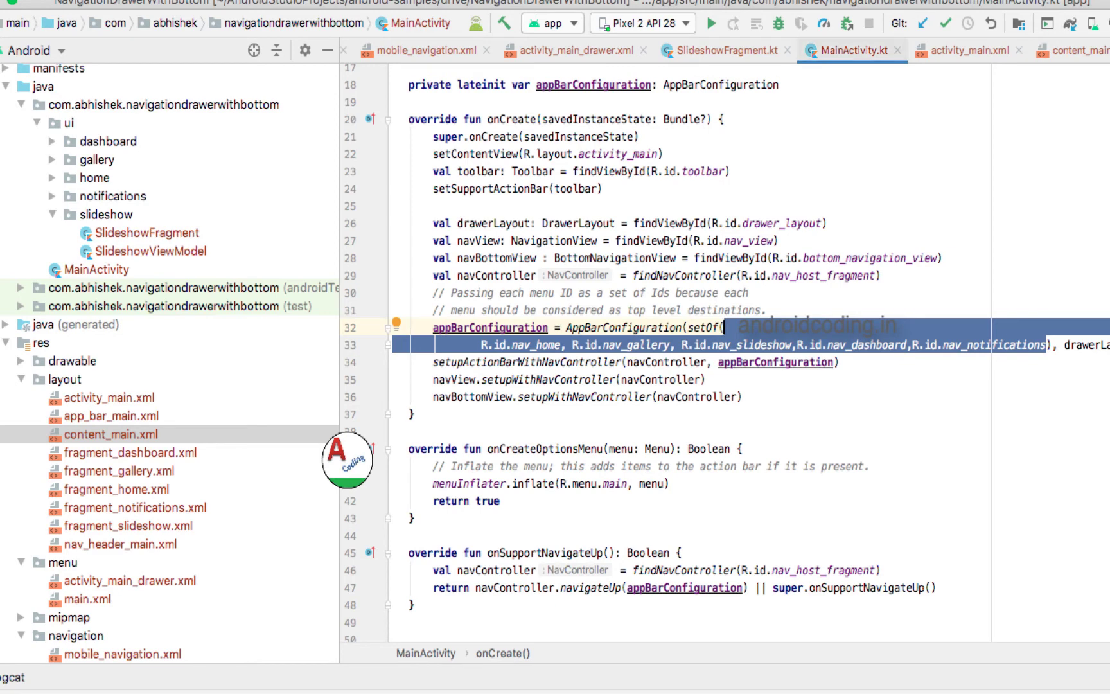
key(shift+F10)
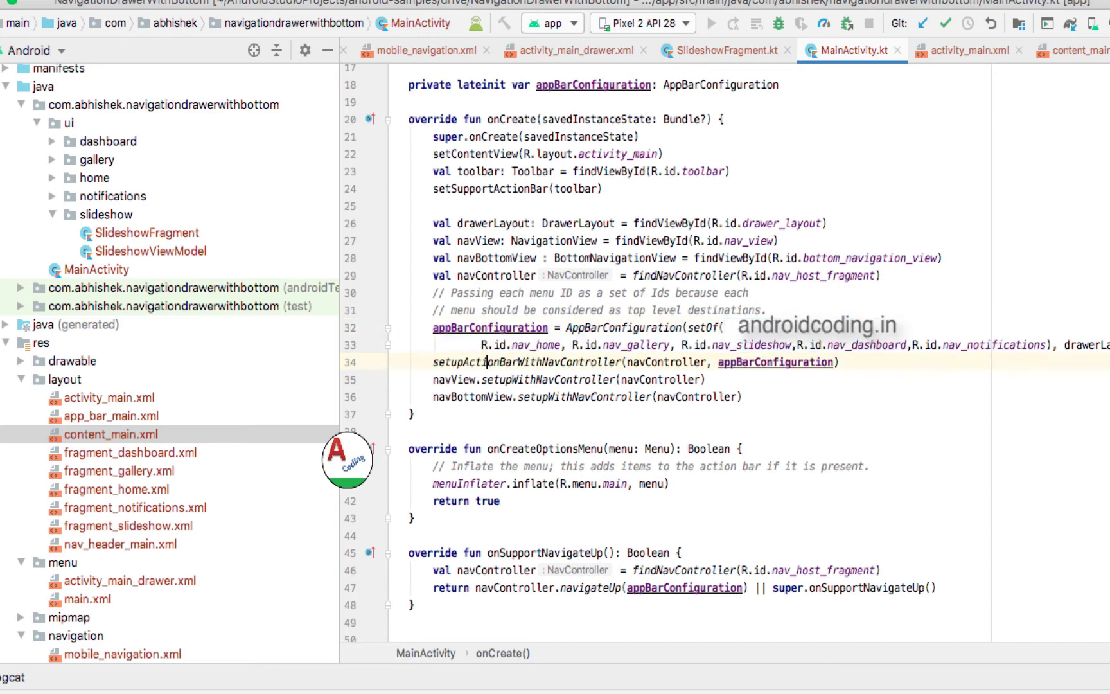
double_click(527, 361)
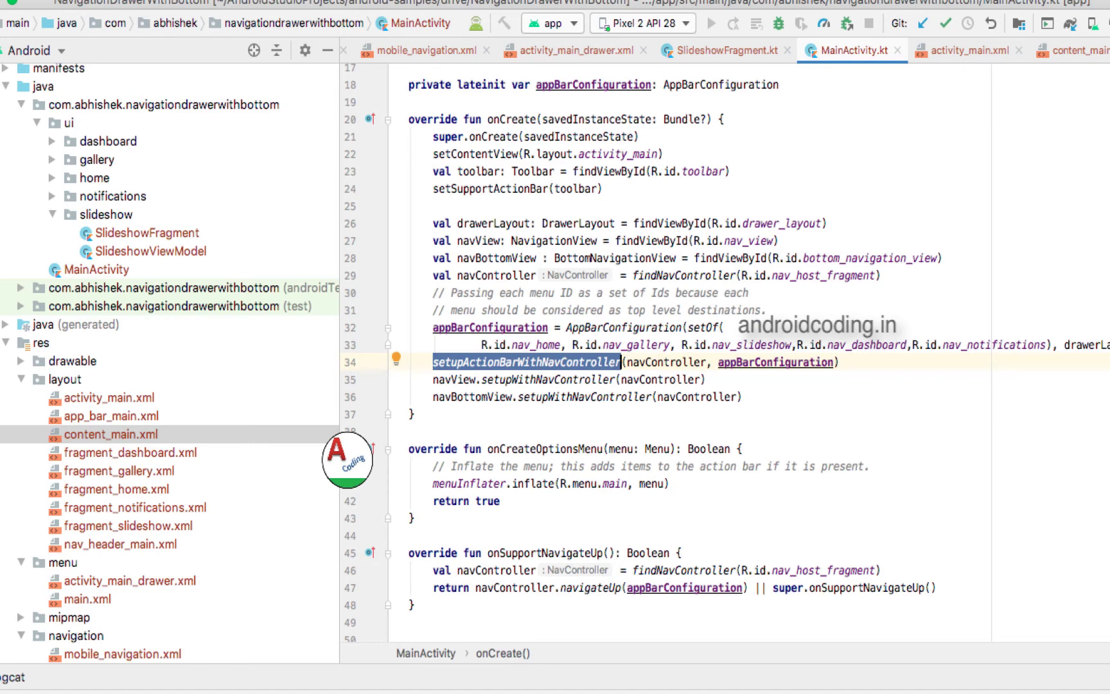
double_click(666, 361)
double_click(777, 363)
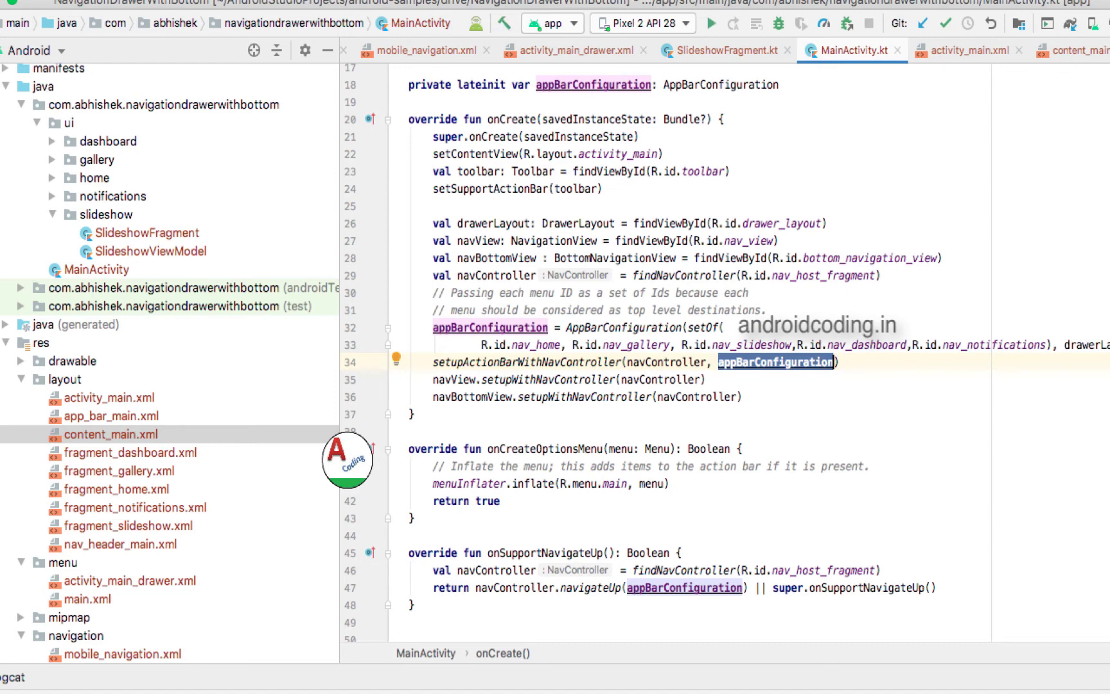
- Review the drawer and bottom navigation setupWithNavController lines while the emulator starts
click(576, 379)
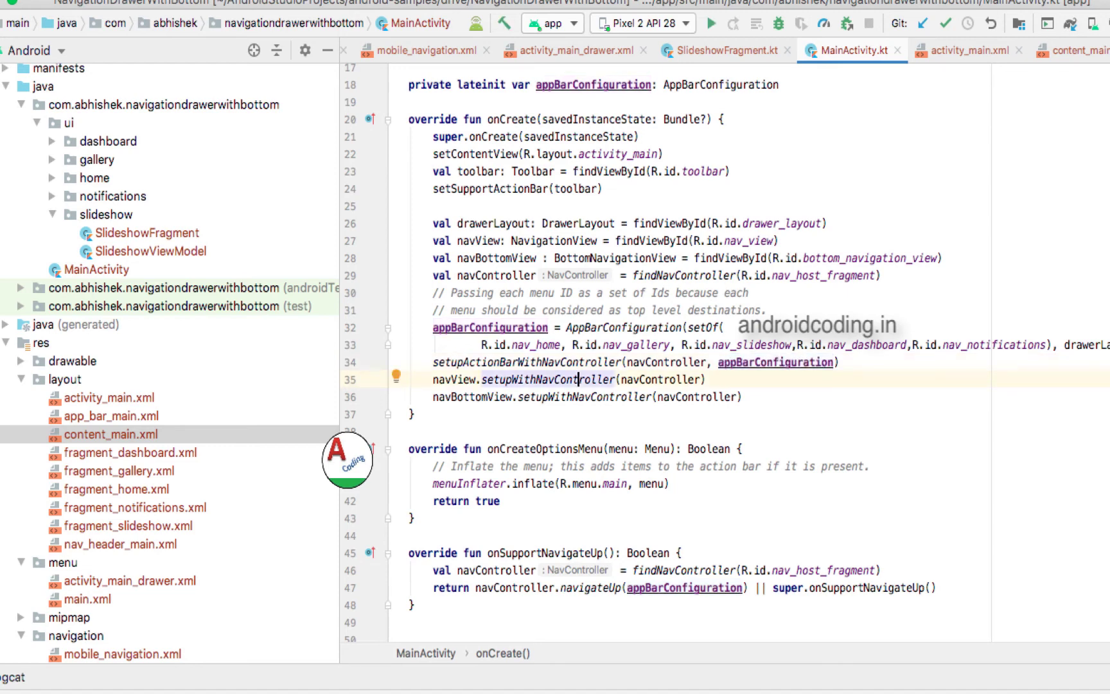
double_click(659, 379)
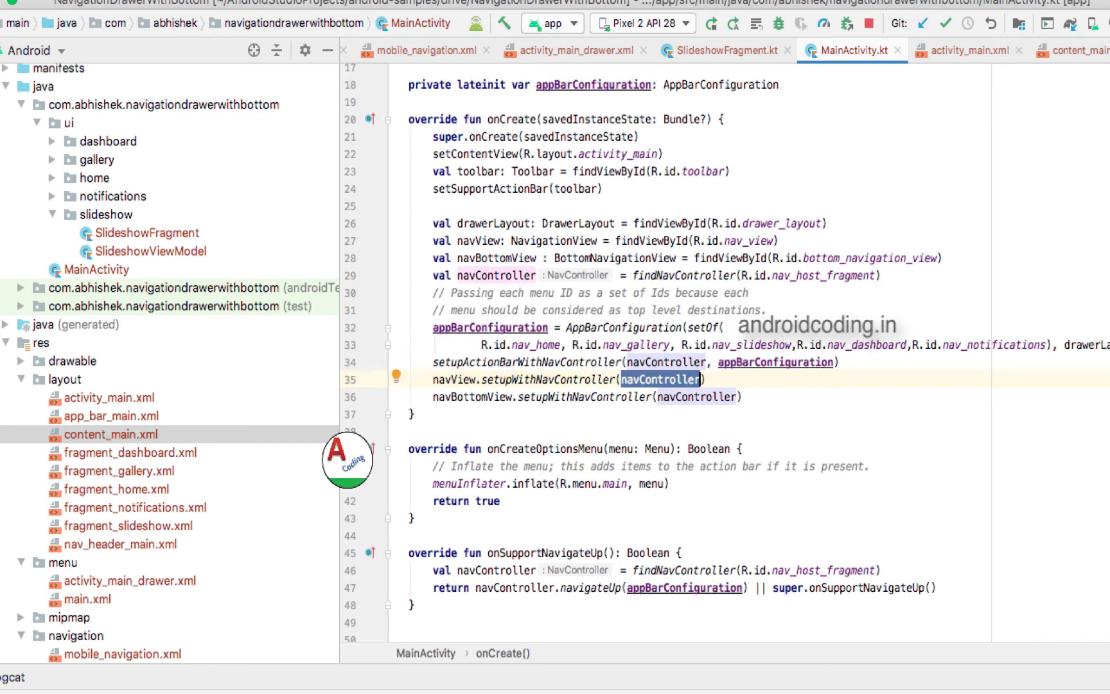
mouse_move(433, 380)
mouse_down()
mouse_move(542, 397)
mouse_move(706, 379)
mouse_up()
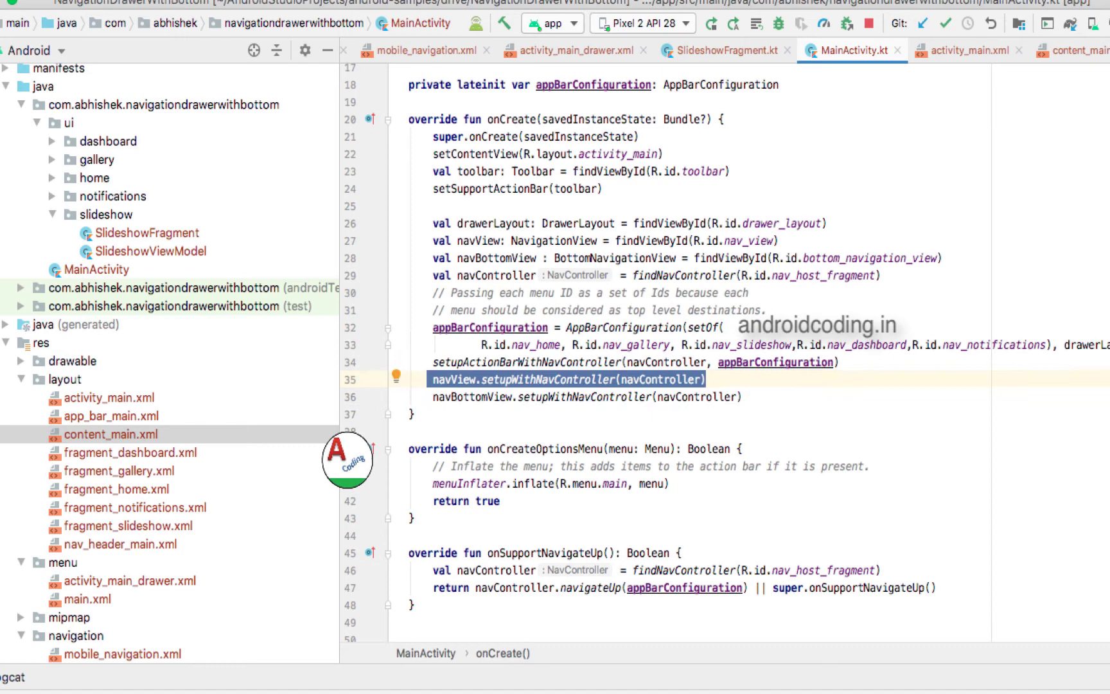
drag(433, 397, 704, 396)
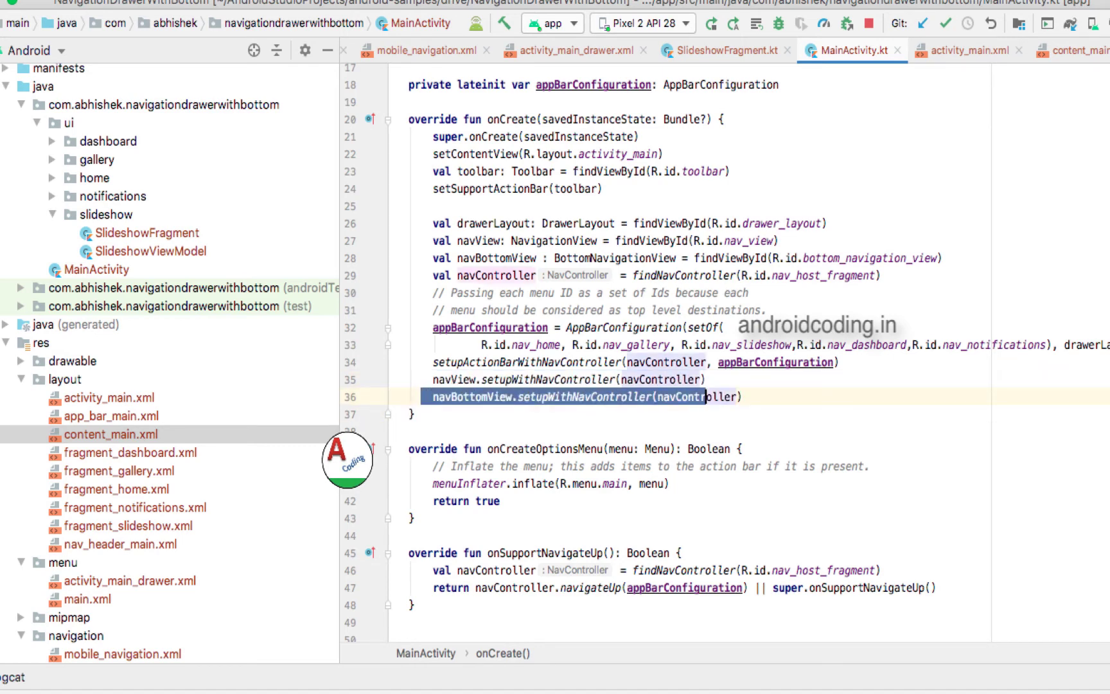
click(742, 396)
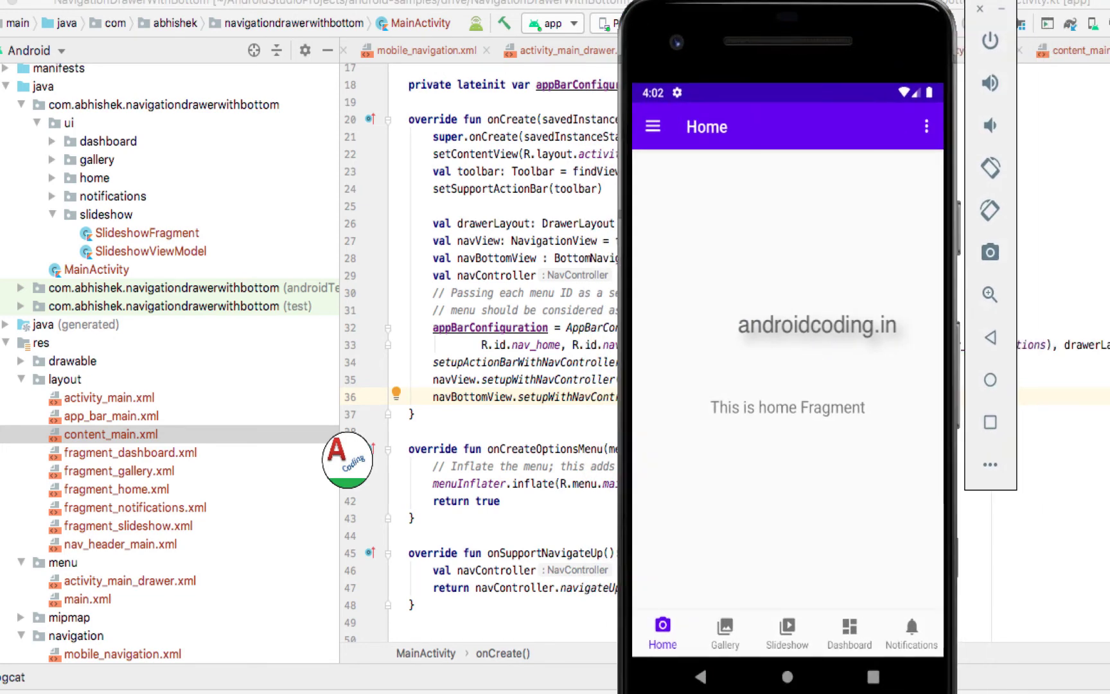
- Move through Home, Gallery, Dashboard and Notifications, checking the drawer highlight, then move the emulator aside
click(653, 127)
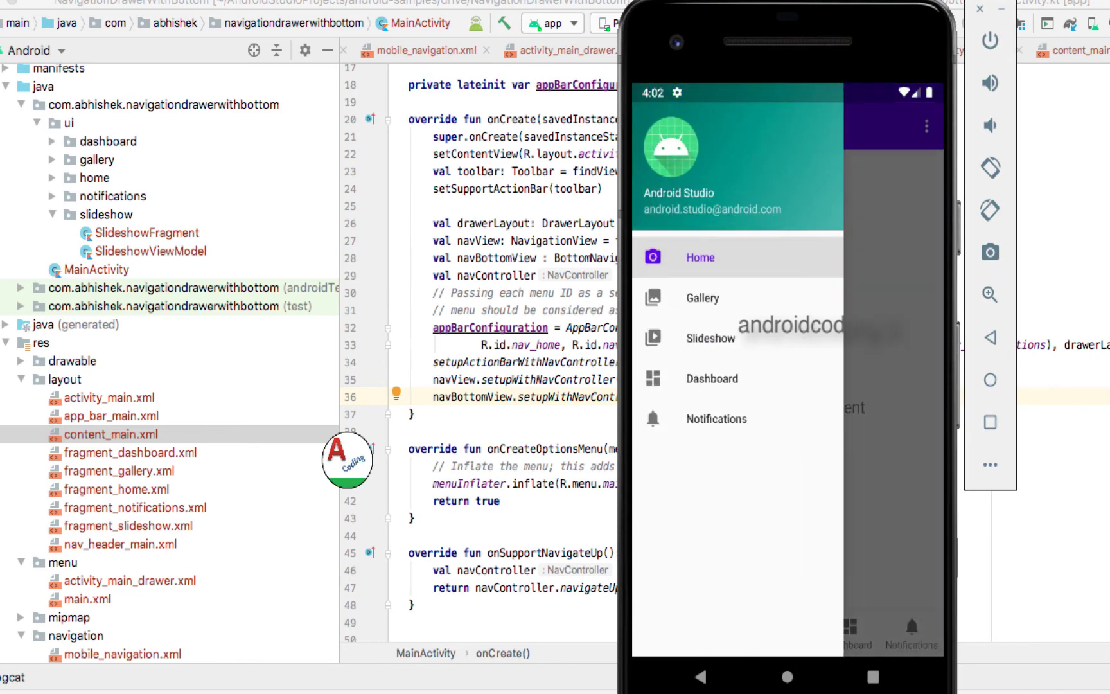
click(711, 257)
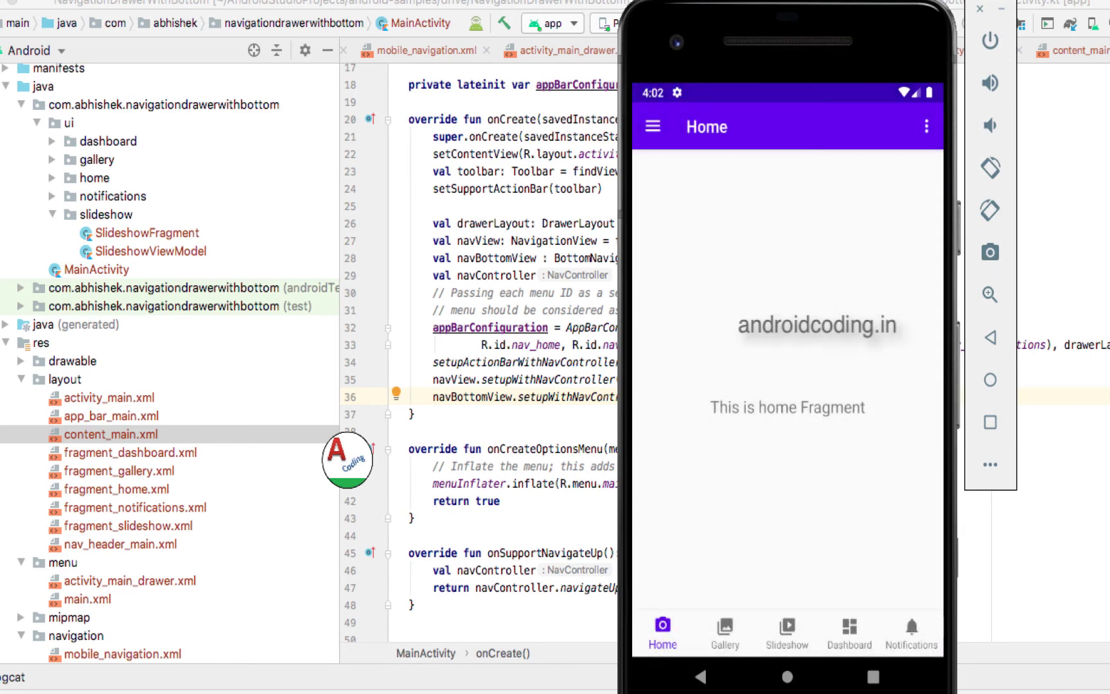
click(724, 633)
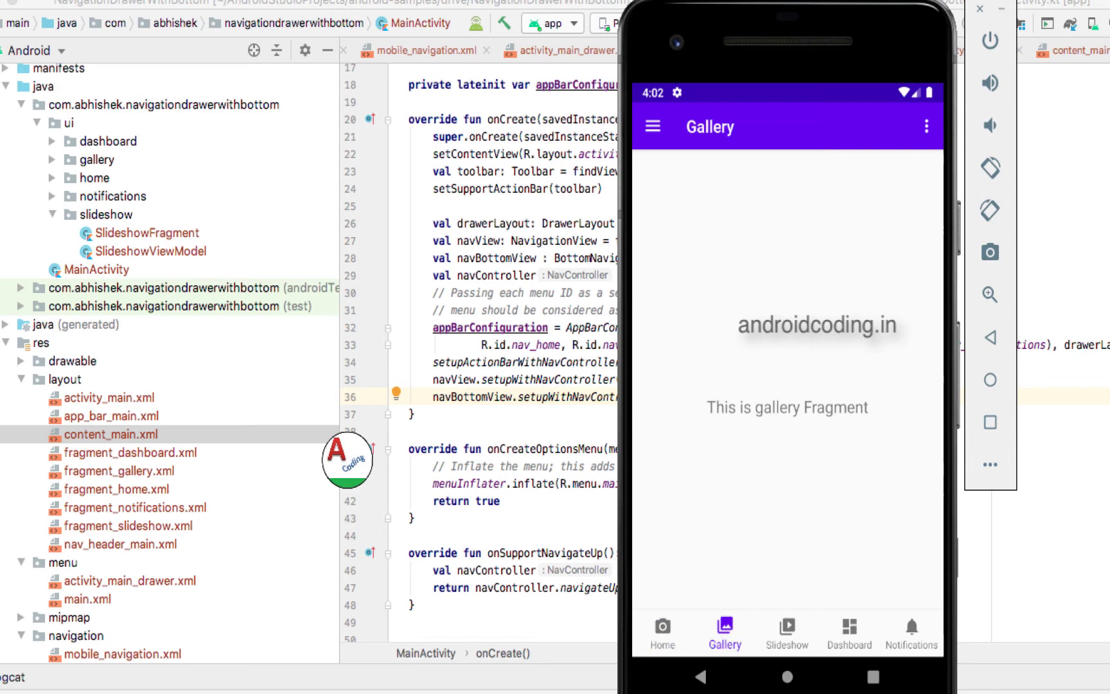
click(653, 127)
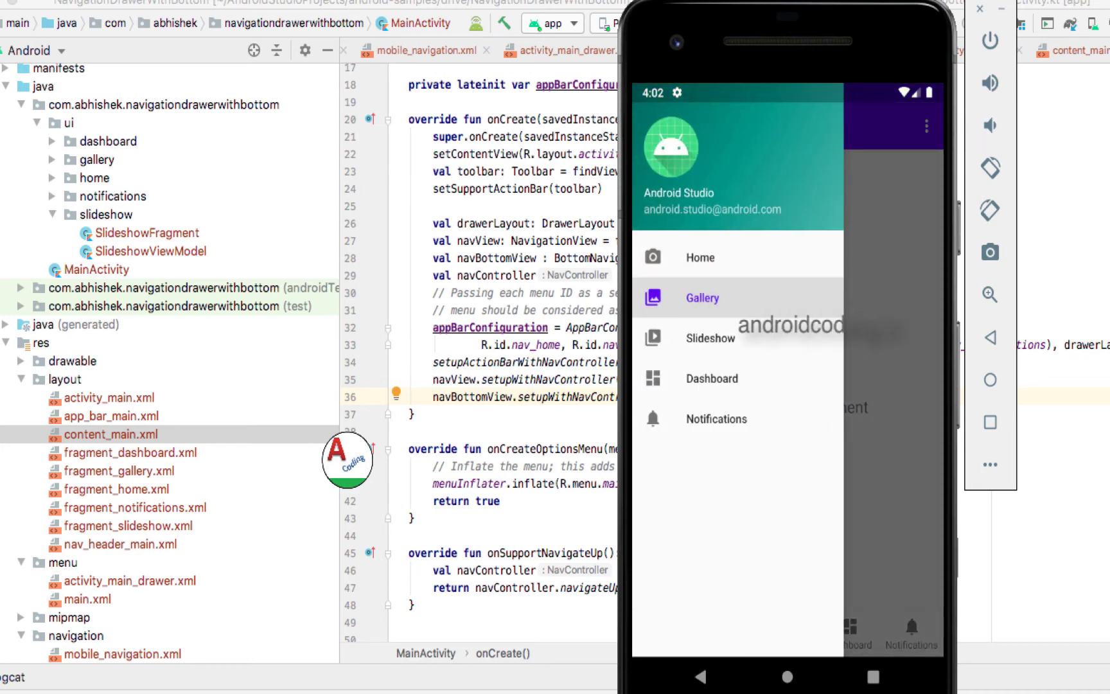
click(711, 378)
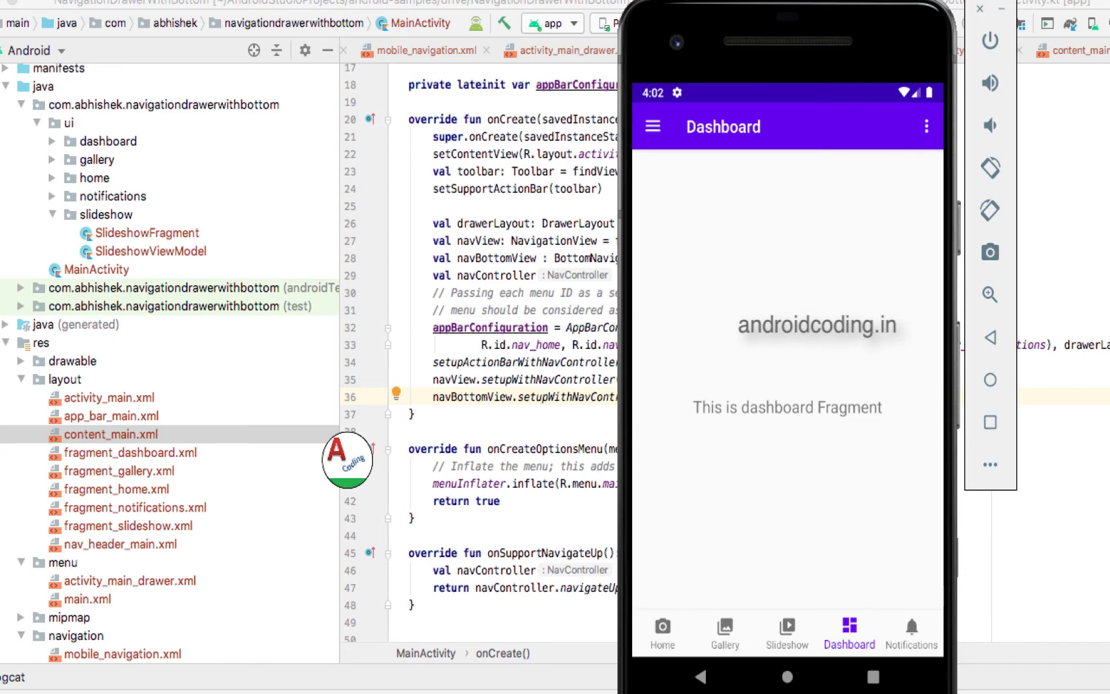
click(653, 127)
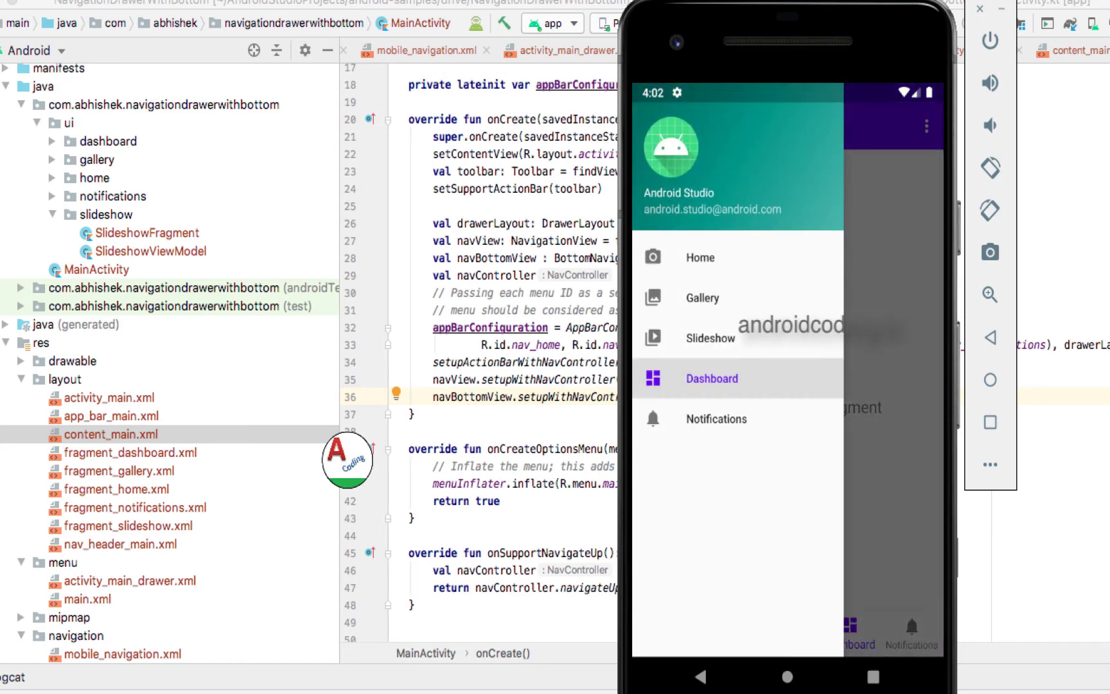
click(717, 419)
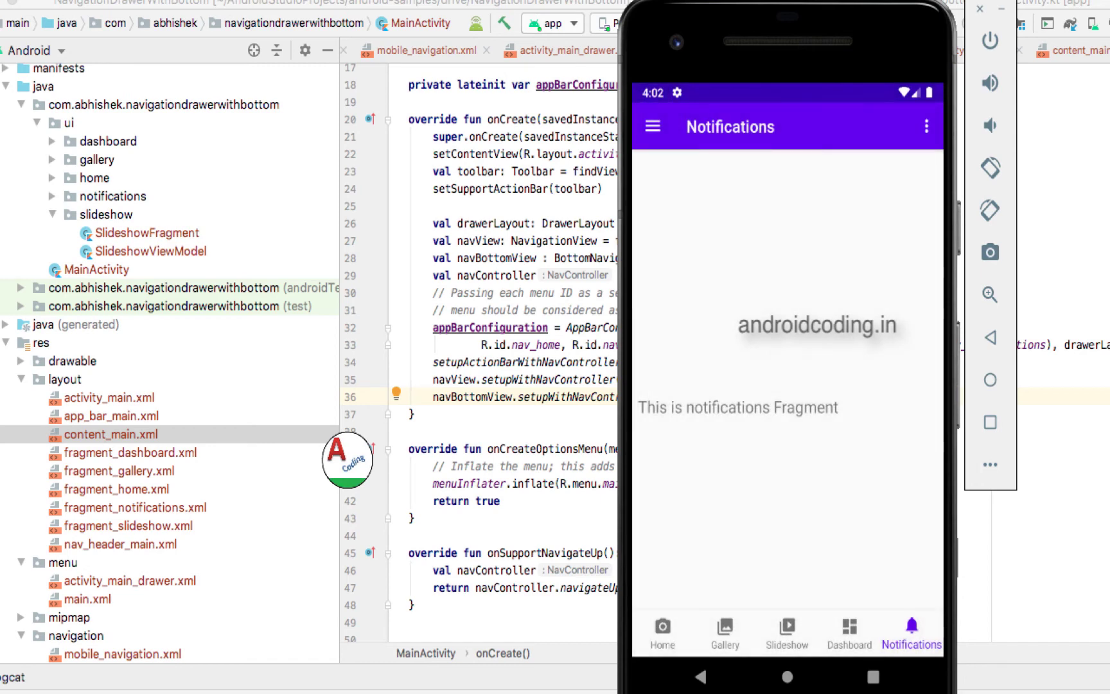
drag(782, 35, 1032, 15)
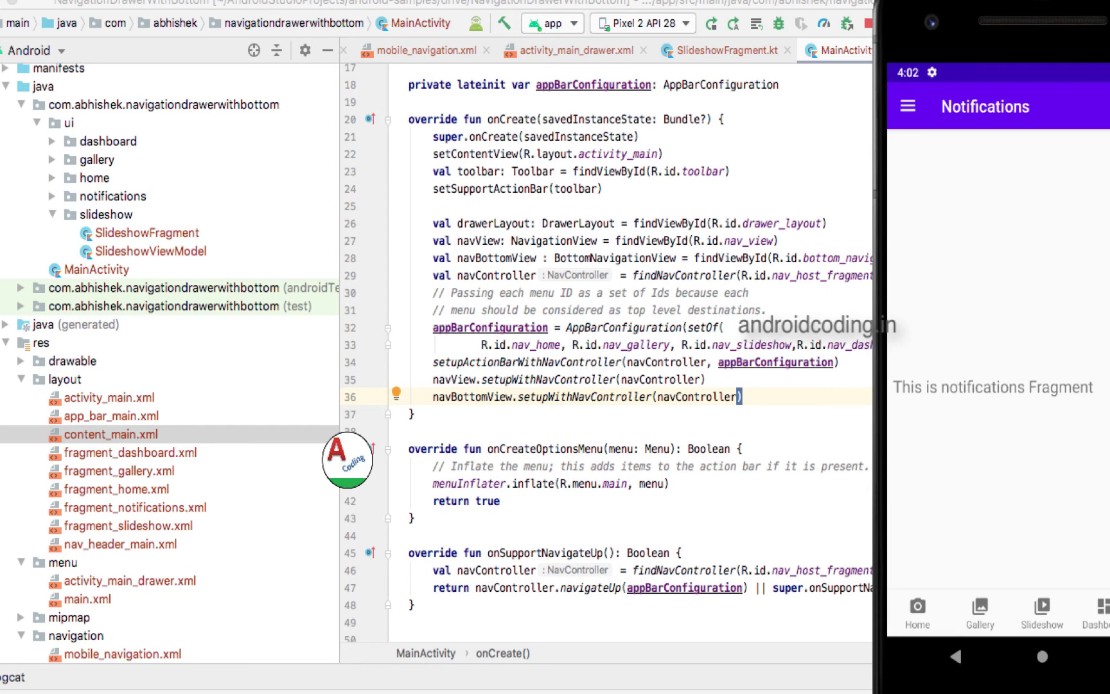
- Open DashboardViewModel.kt from the dashboard package to see its text, then return to MainActivity.kt
click(670, 483)
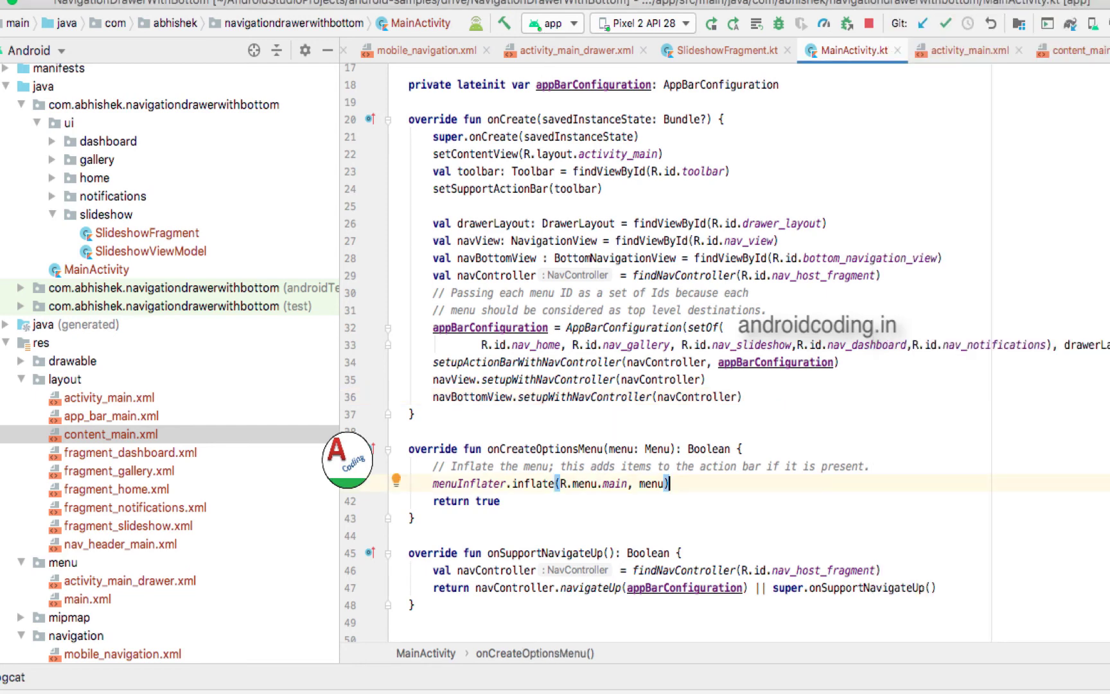
double_click(107, 141)
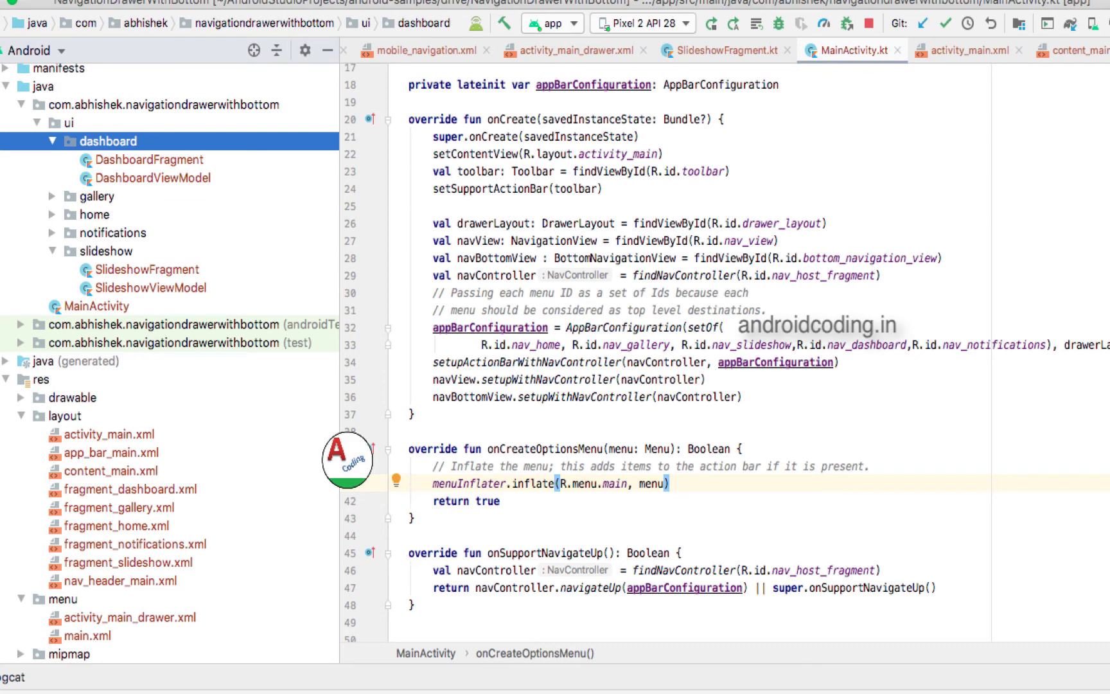
key(Down)
key(Down)
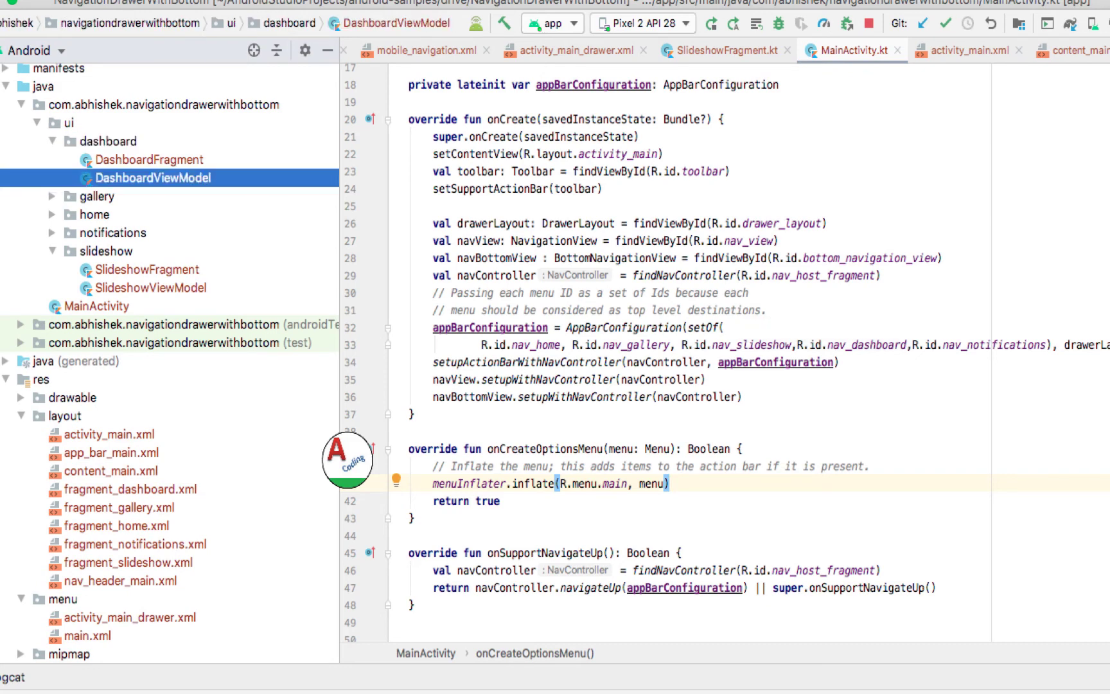
key(Return)
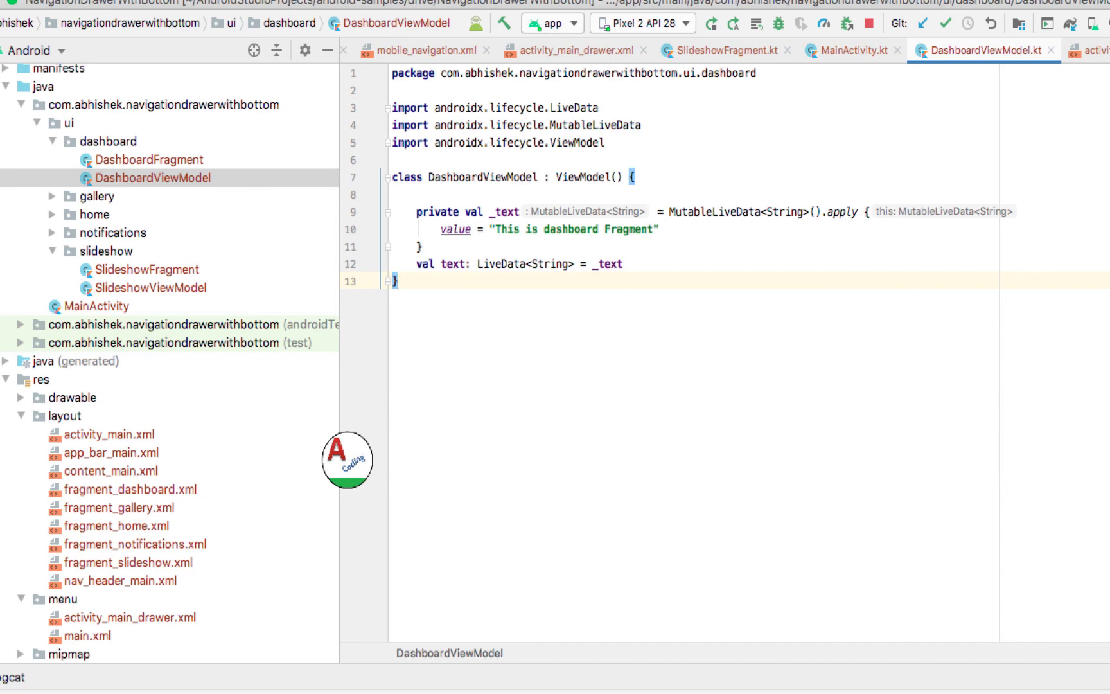
click(853, 49)
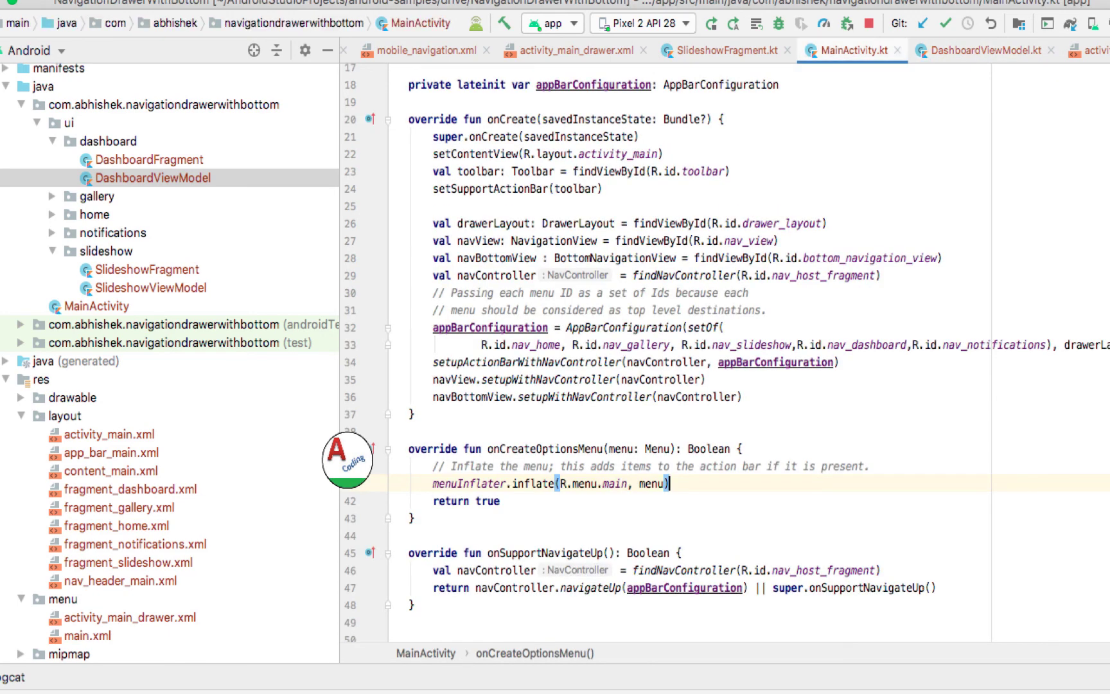